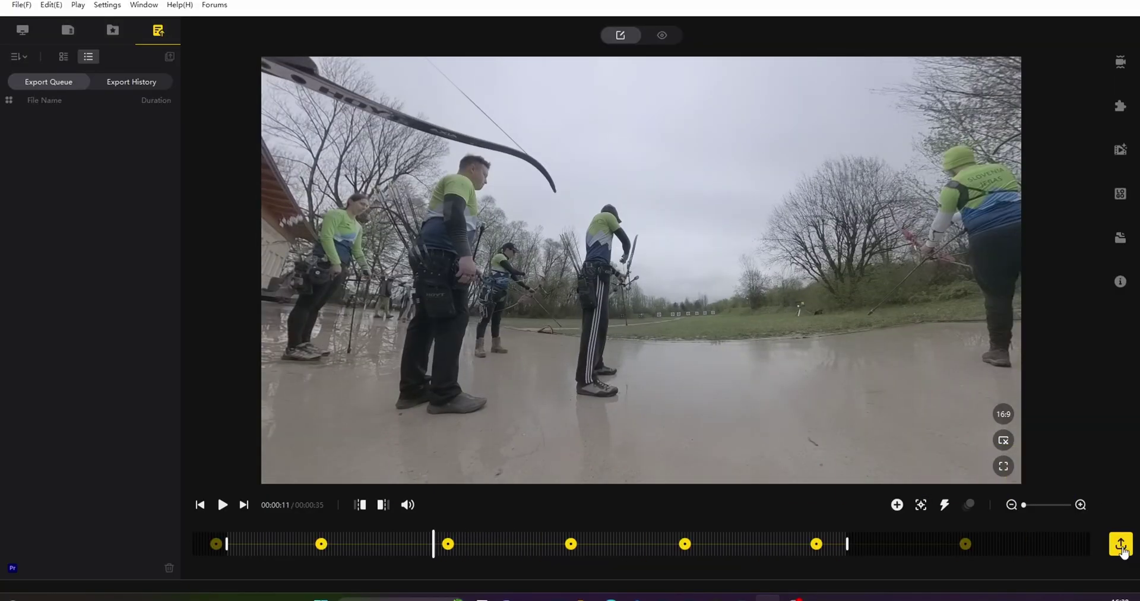
- Queue the reframed archery clip for 3840x2160 H.264 export at 200 Mbps
left_click(1121, 544)
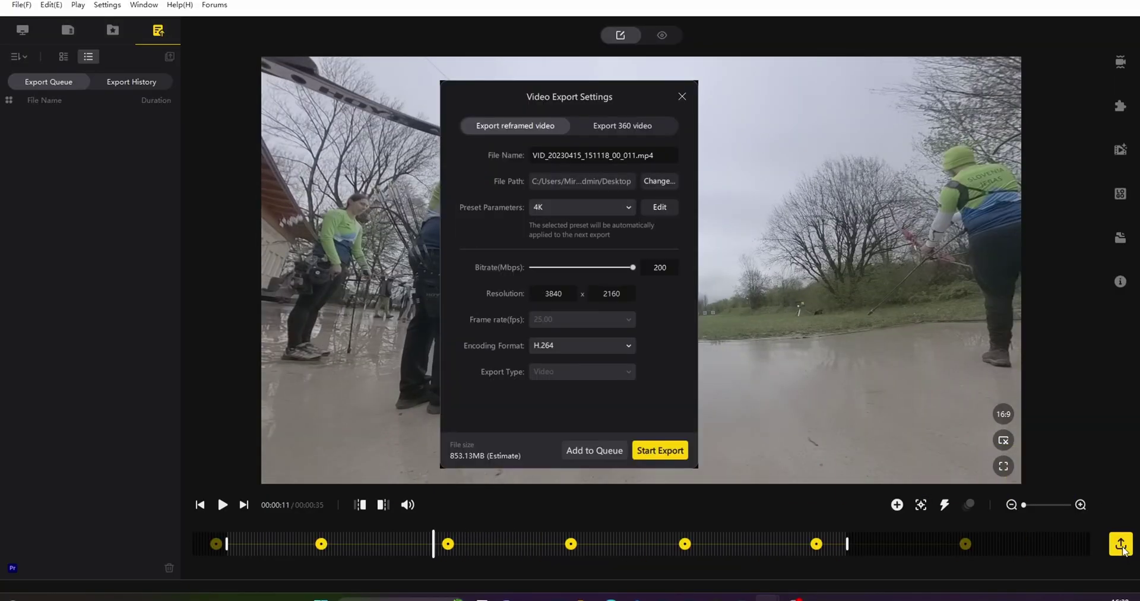
left_click(572, 346)
left_click(609, 453)
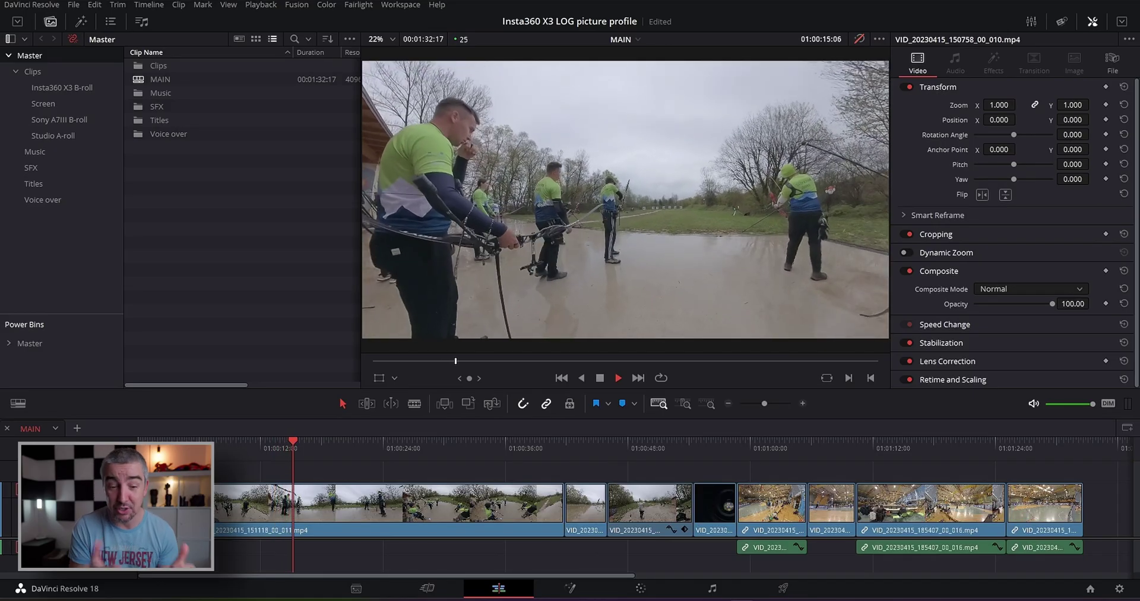
left_click(312, 439)
left_click_drag(312, 439, 510, 462)
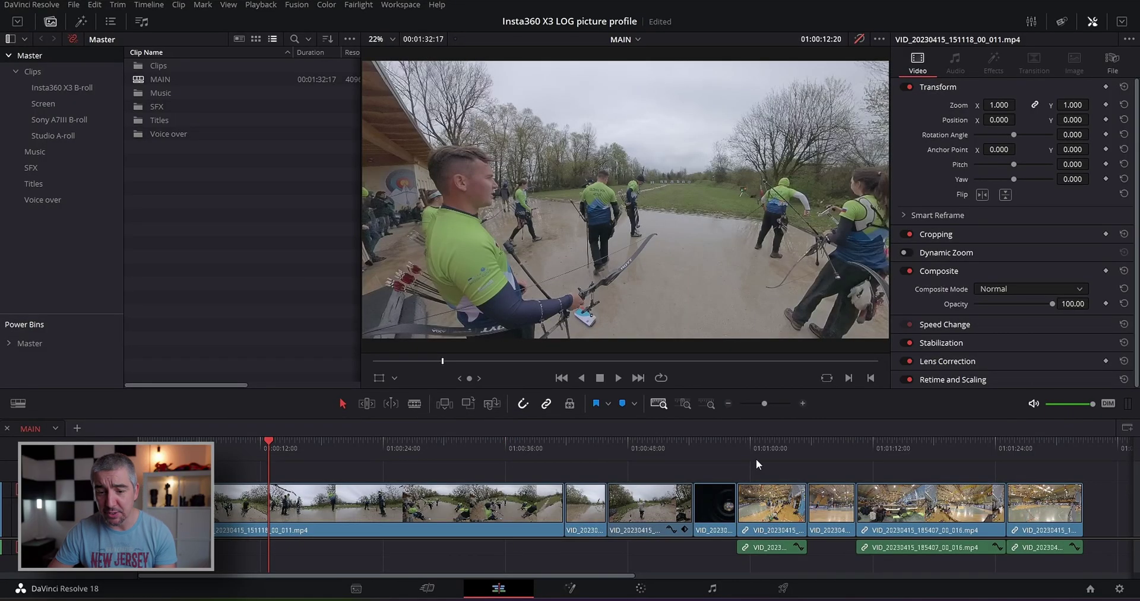
left_click(738, 443)
key("space")
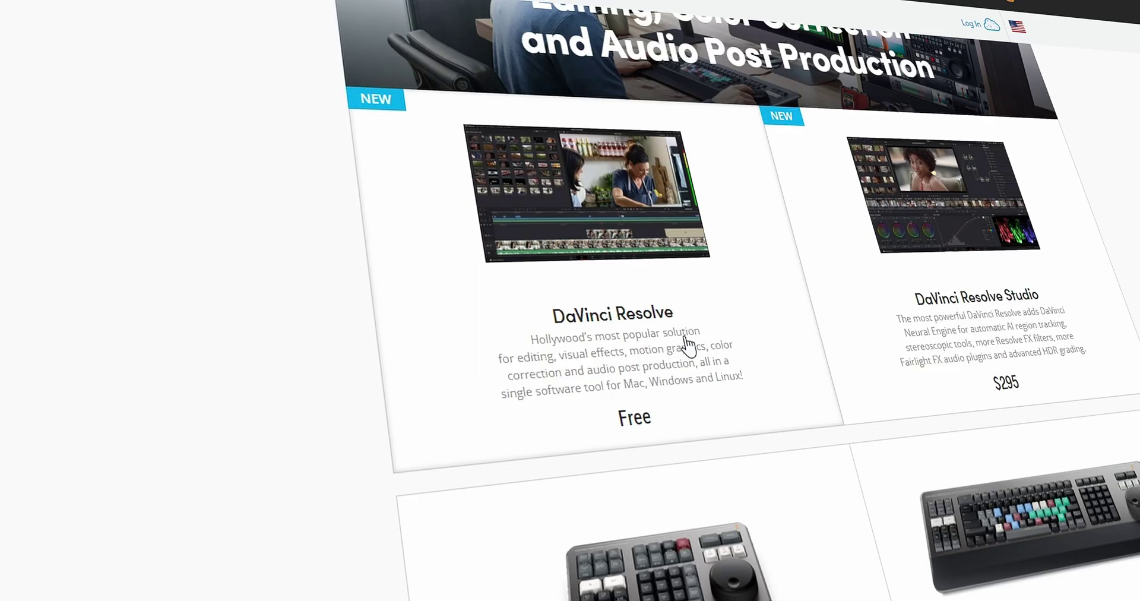
- Open the free DaVinci Resolve product page and read down to What's New in 18.5
left_click(638, 229)
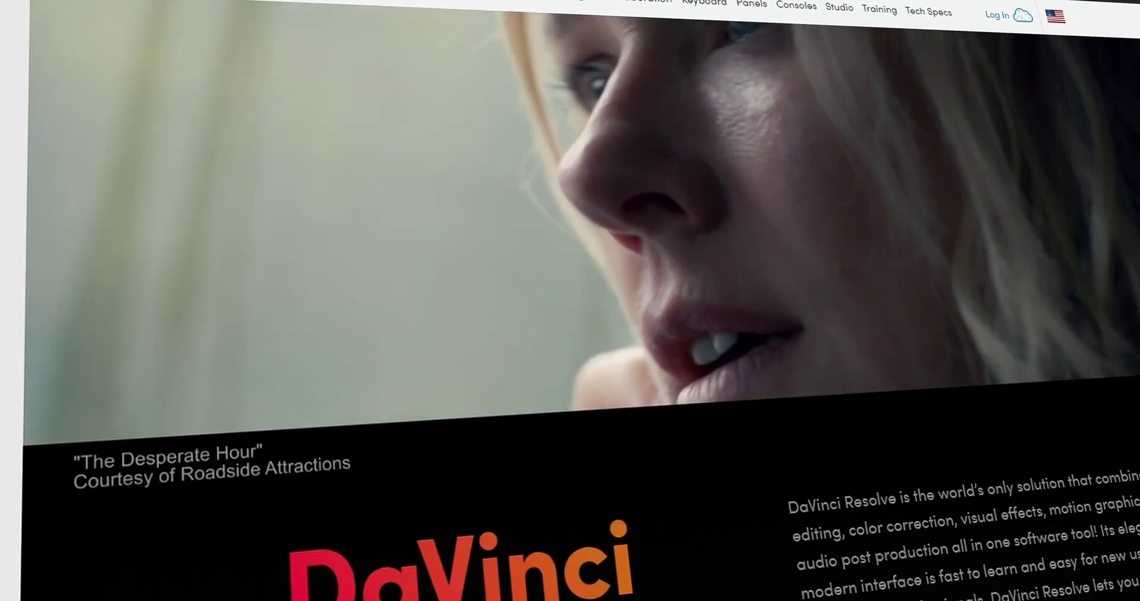
scroll(570, 301, "down", 10)
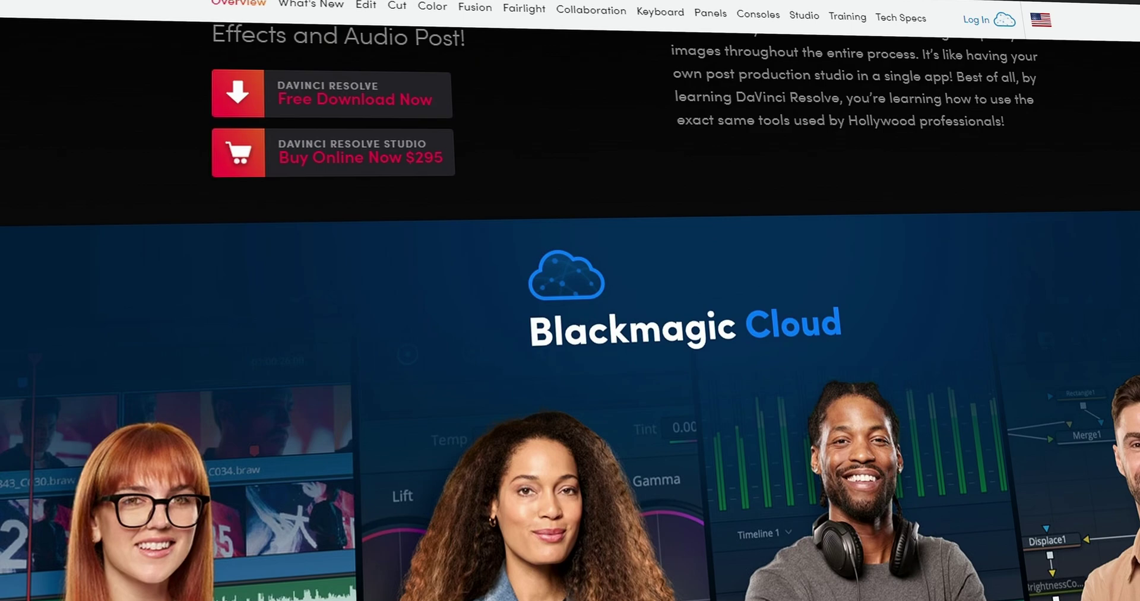
scroll(570, 300, "down", 10)
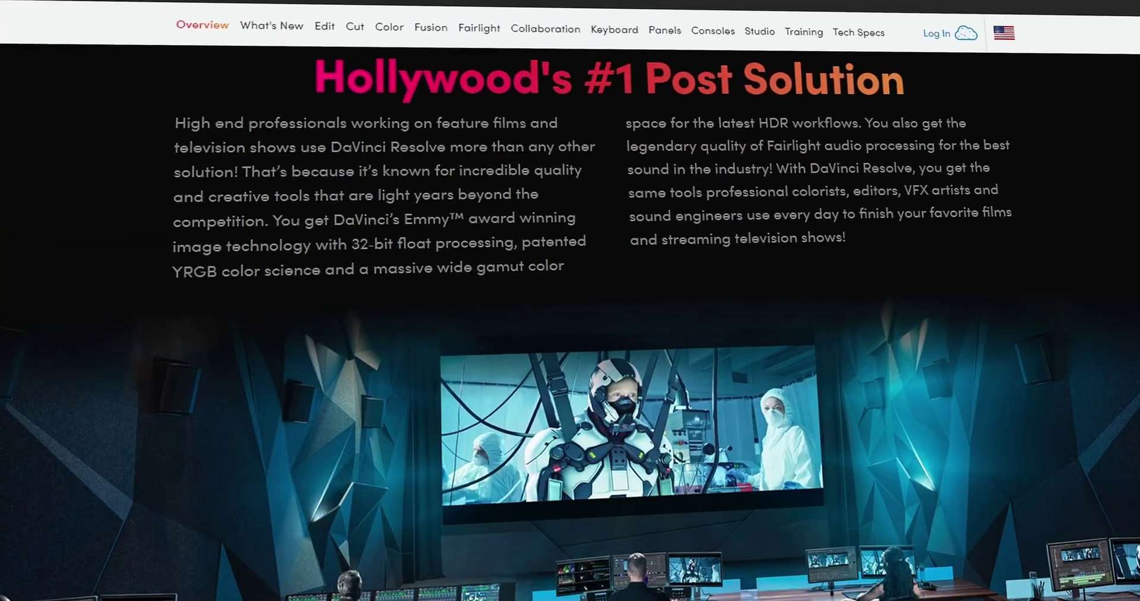
scroll(570, 300, "down", 10)
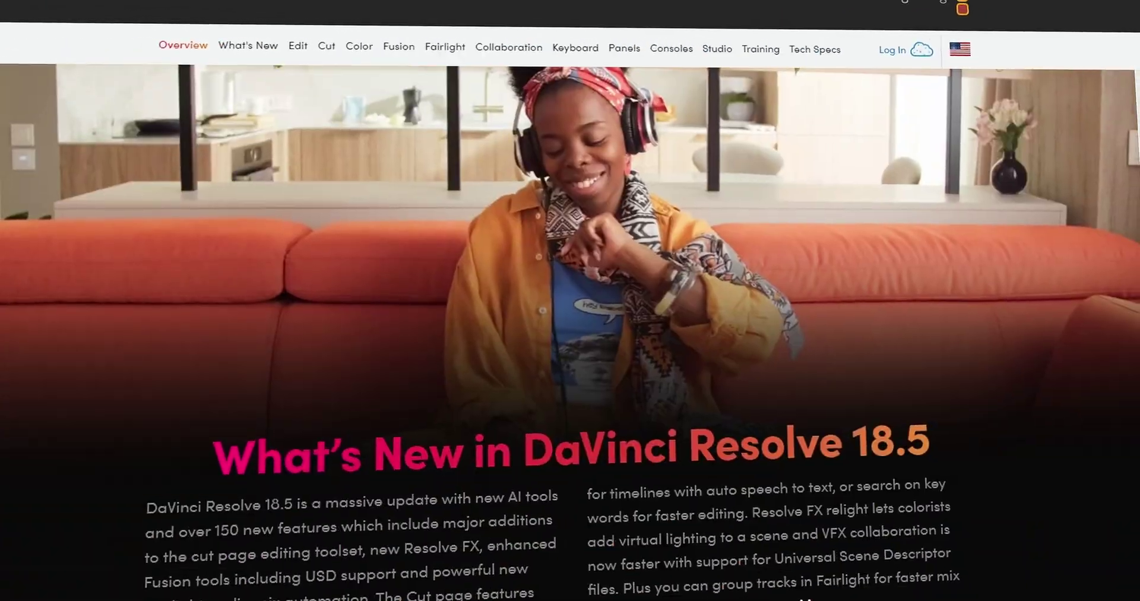
scroll(569, 300, "down", 8)
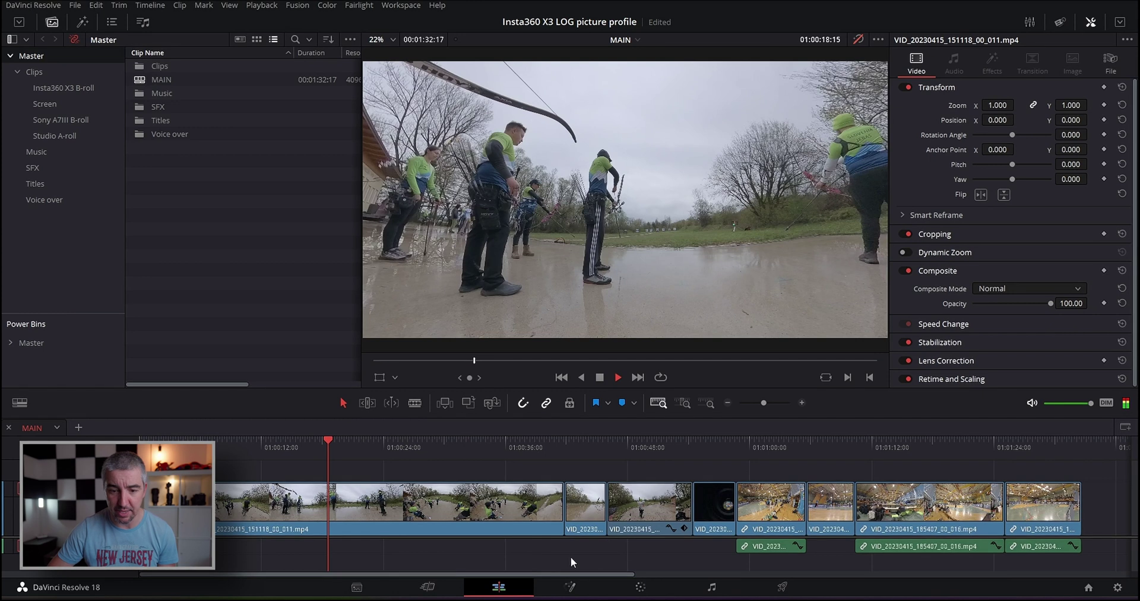
- On the Color page, select all six existing nodes and reset all grades and nodes
left_click(640, 587)
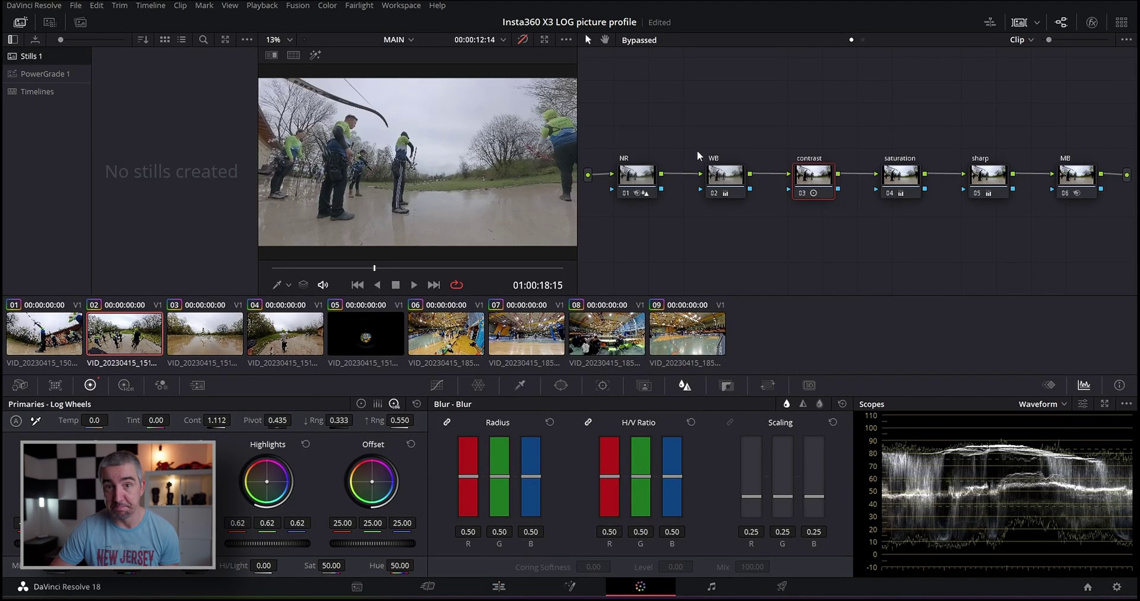
left_click(523, 40)
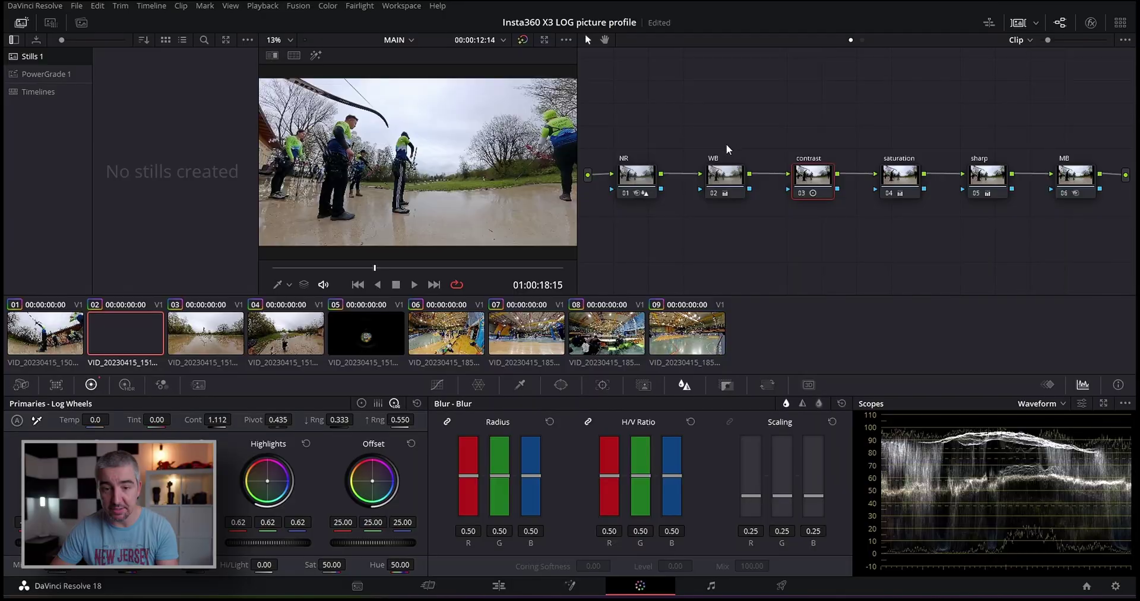
left_click_drag(618, 94, 1104, 244)
right_click(852, 122)
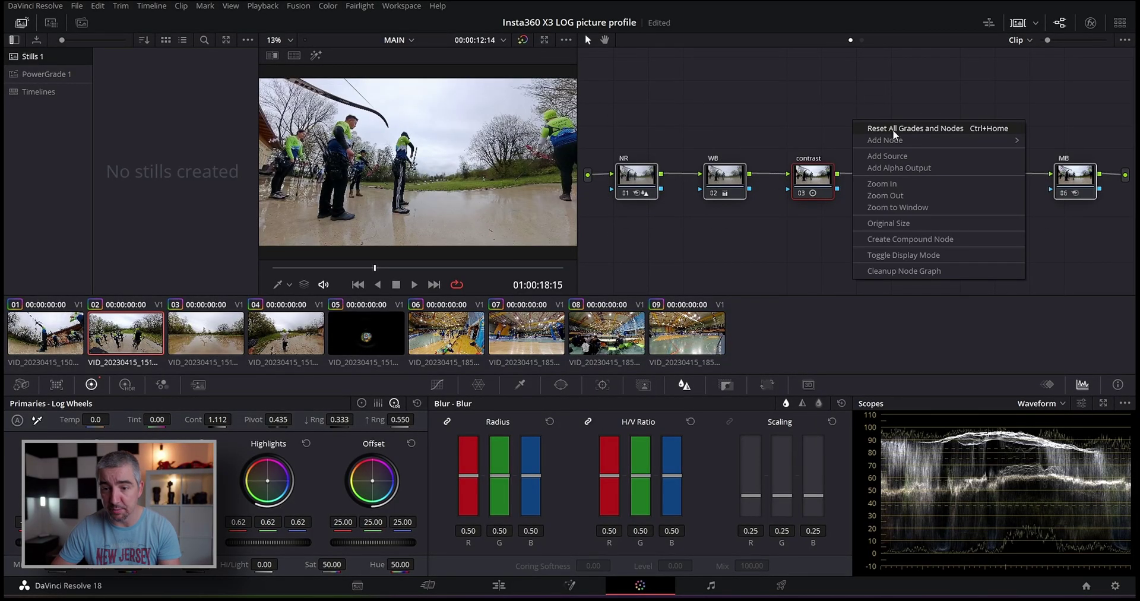
left_click(894, 129)
- Open and close the LUTs library without applying the Insta360 X3 LUT
left_click(51, 23)
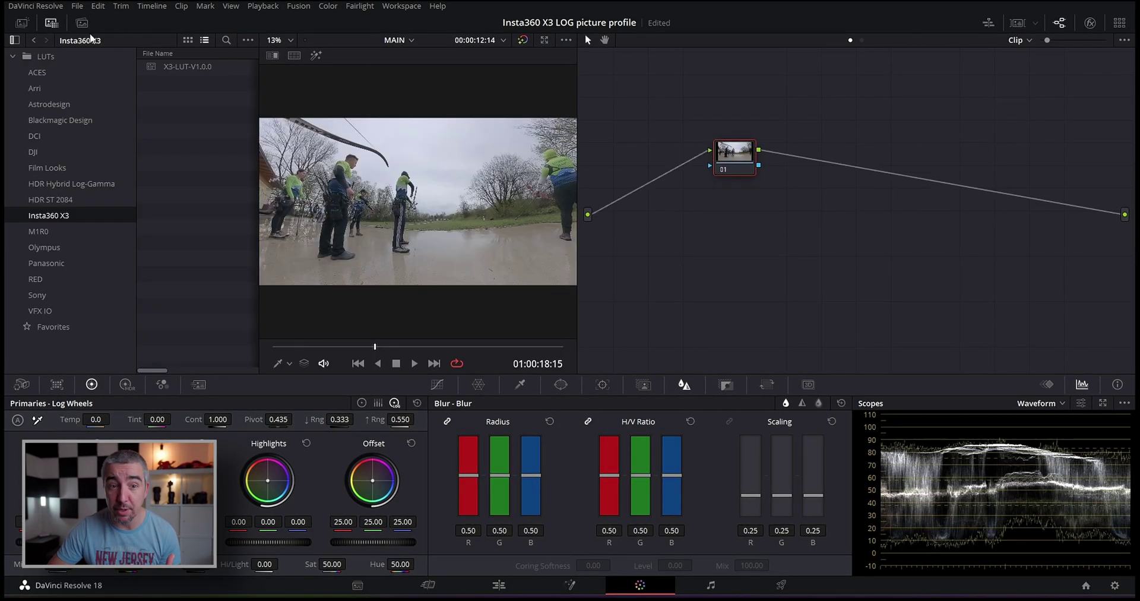
left_click(52, 25)
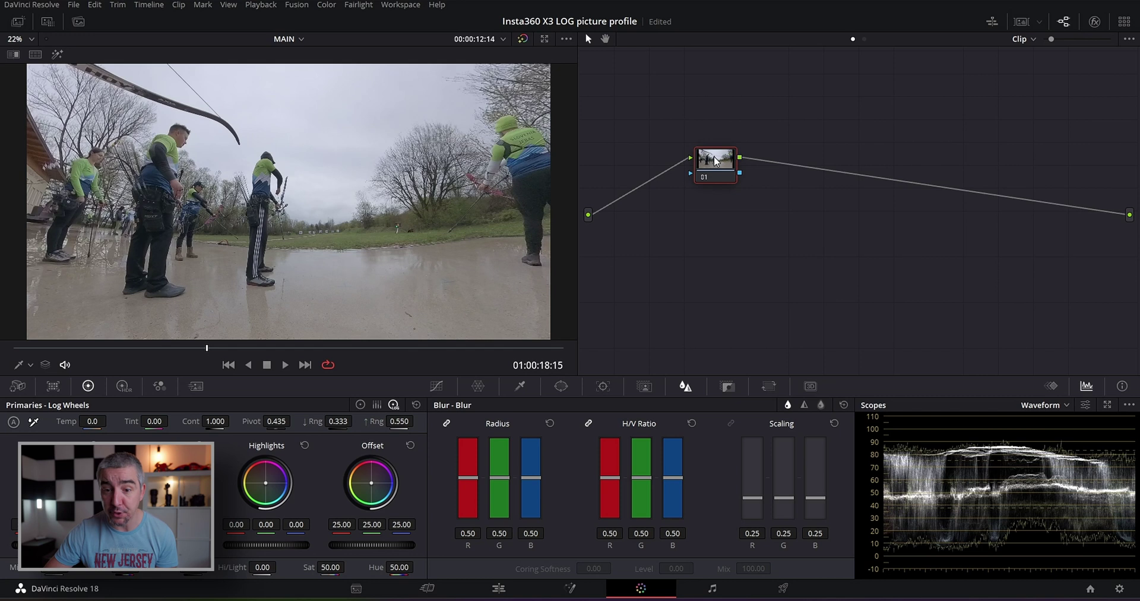
- Label node 01 'contrast' and raise its contrast to about 1.2
right_click(714, 160)
left_click(728, 186)
type("con")
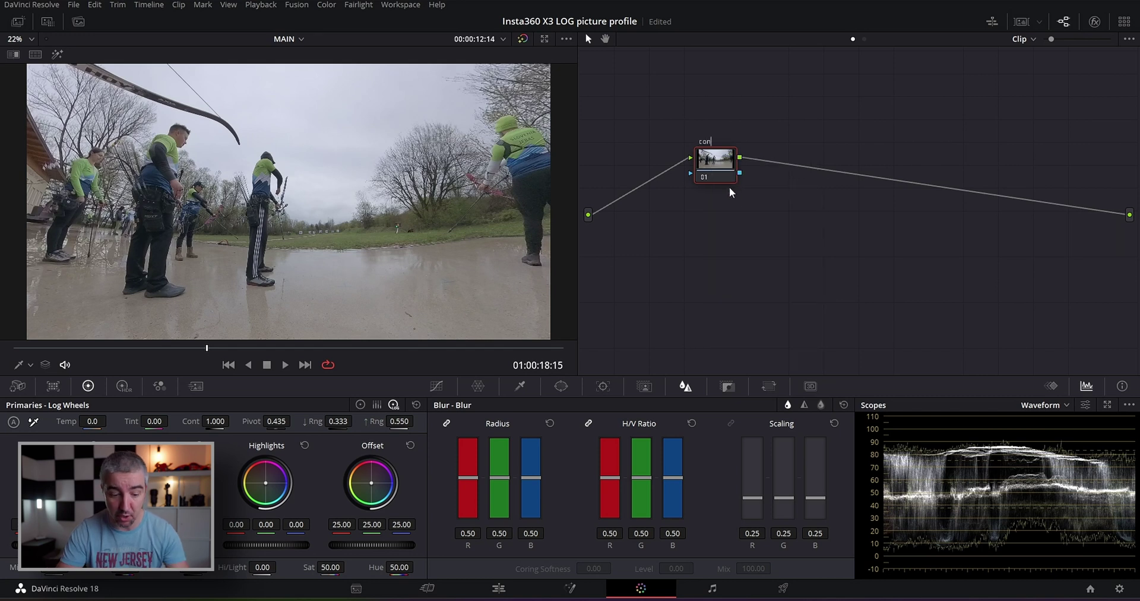
type("trast")
key("Return")
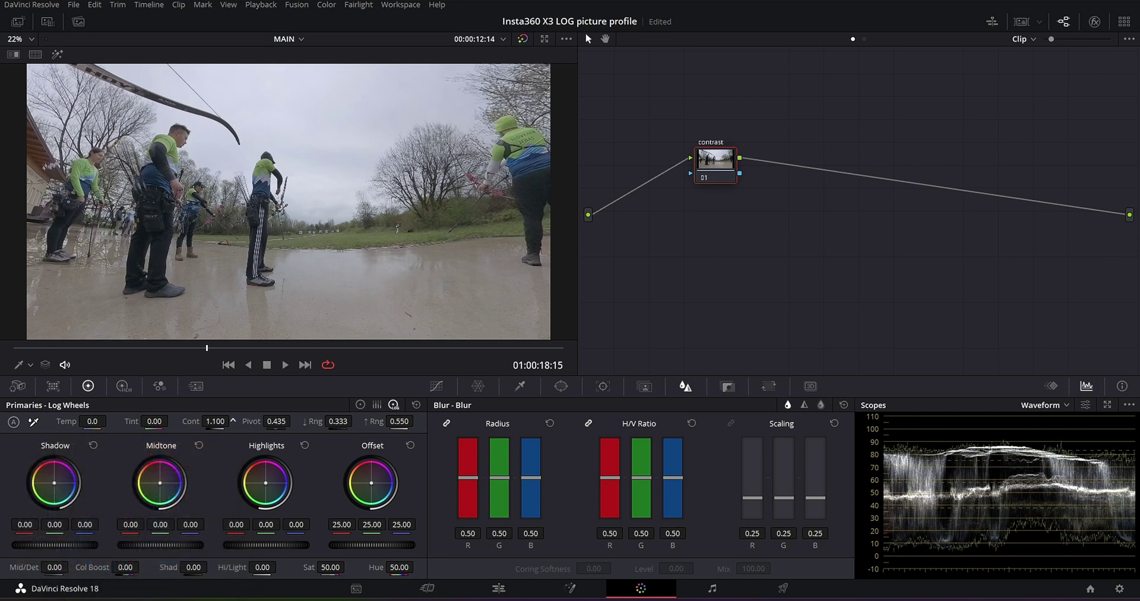
left_click_drag(215, 421, 260, 421)
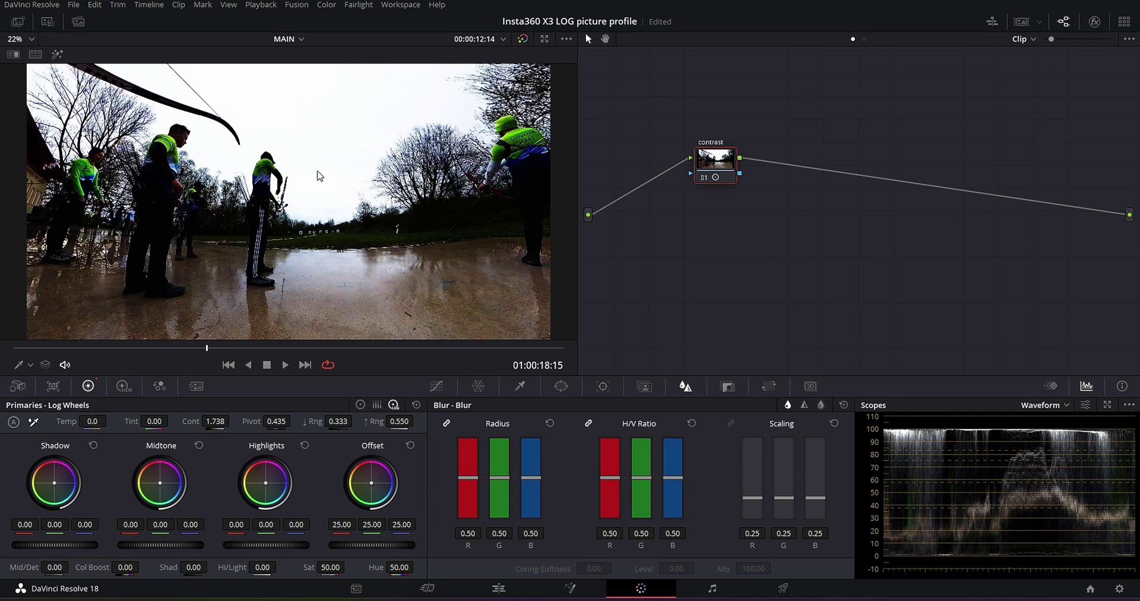
left_click_drag(191, 421, 146, 421)
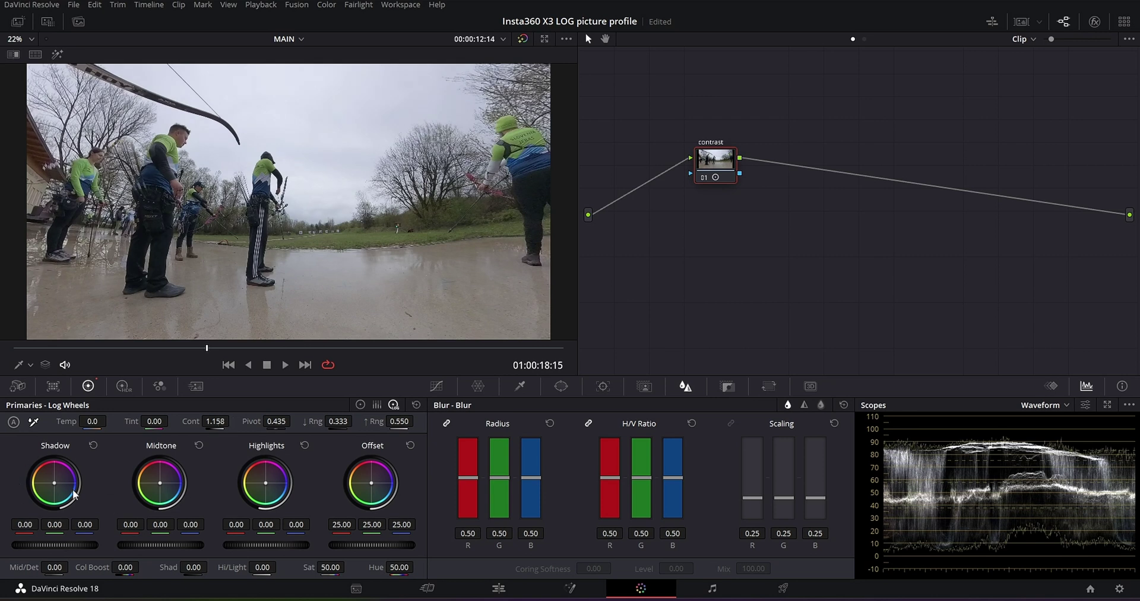
- Set shadows to -0.06, midtones to 0.35 and highlights to 0.72, then compare with the node bypassed
left_click_drag(53, 544, 76, 555)
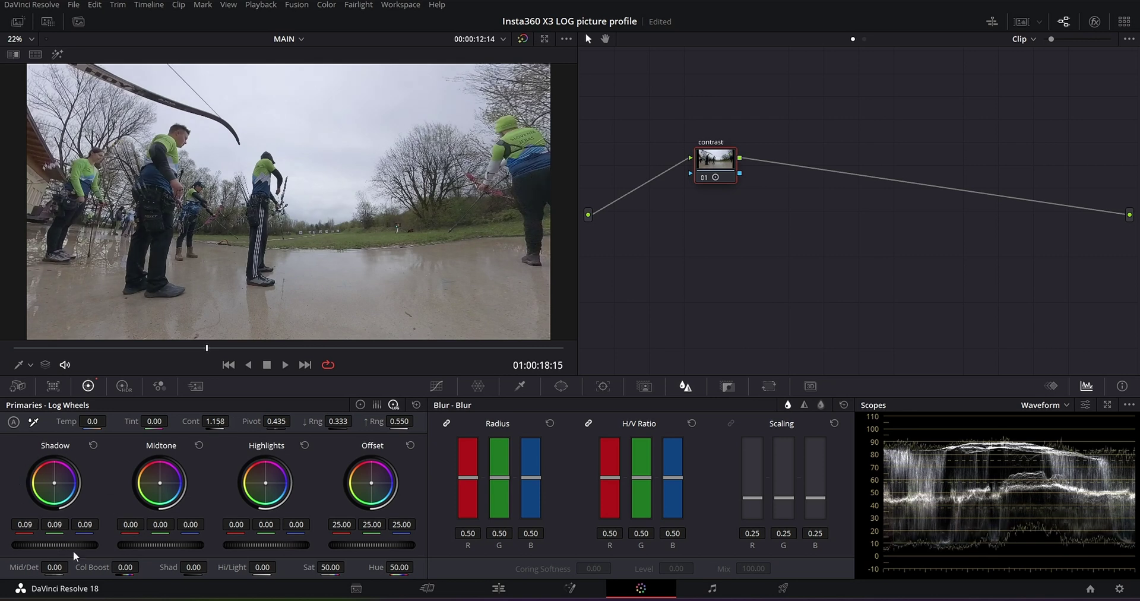
left_click_drag(153, 543, 186, 550)
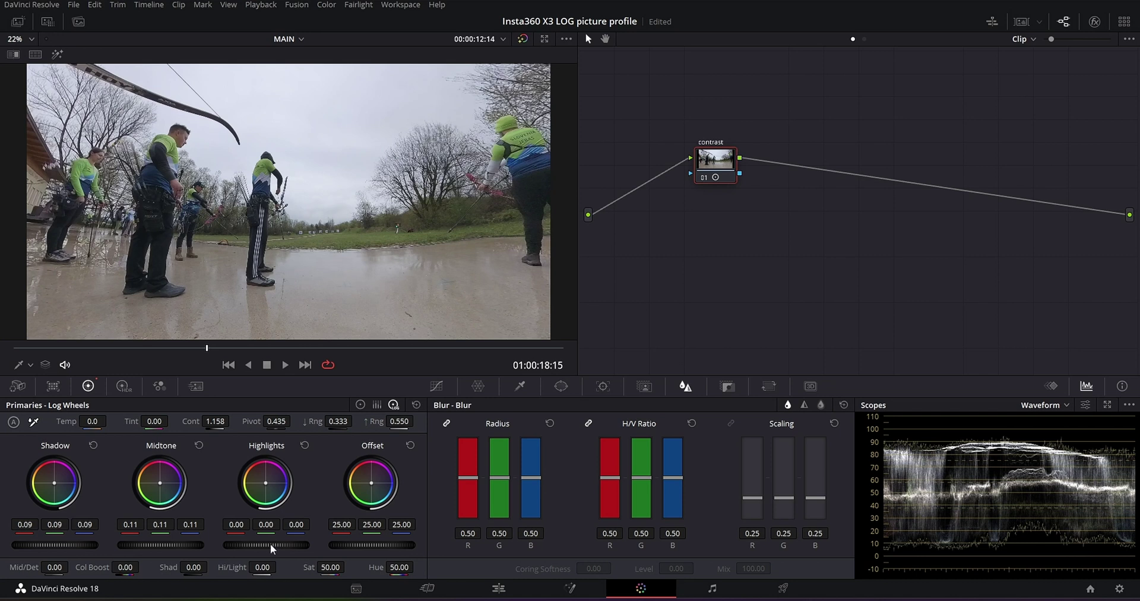
left_click_drag(272, 545, 259, 545)
left_click(416, 405)
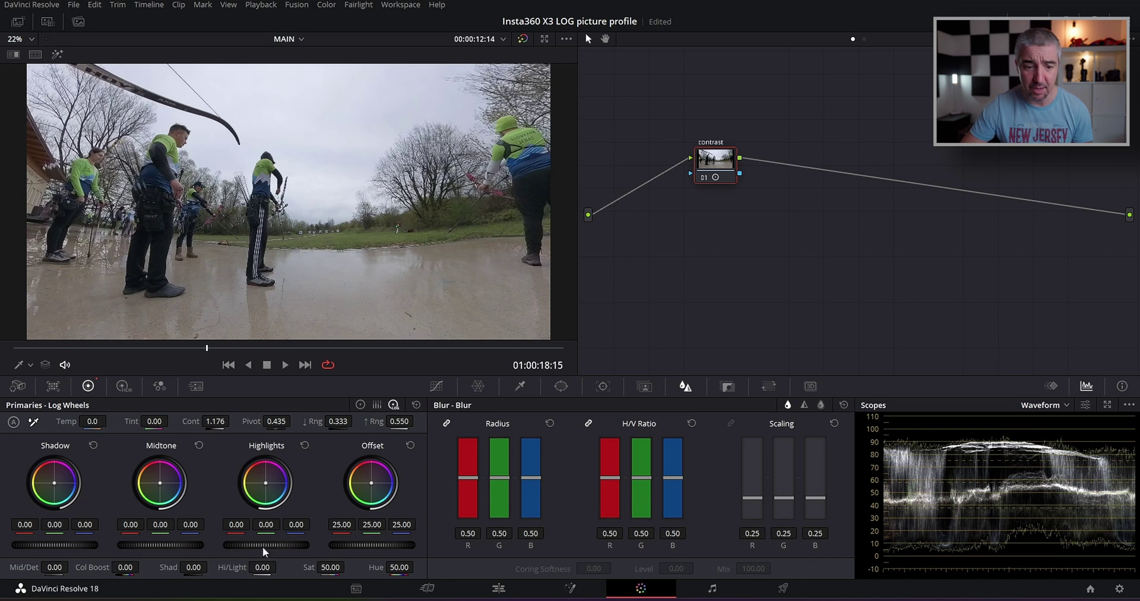
left_click_drag(266, 544, 312, 544)
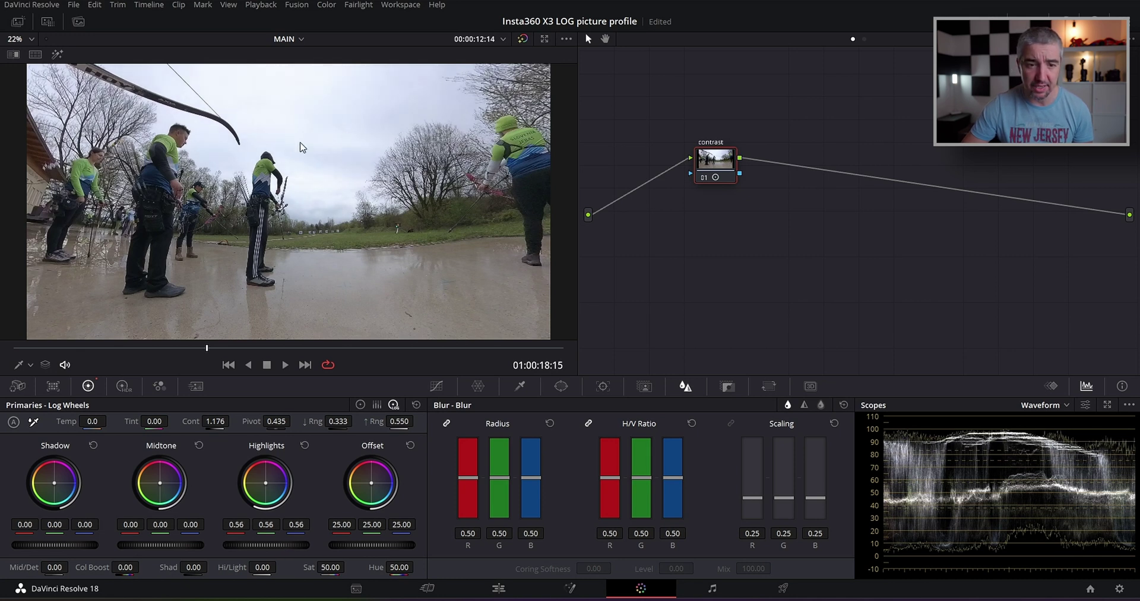
left_click_drag(51, 547, 48, 547)
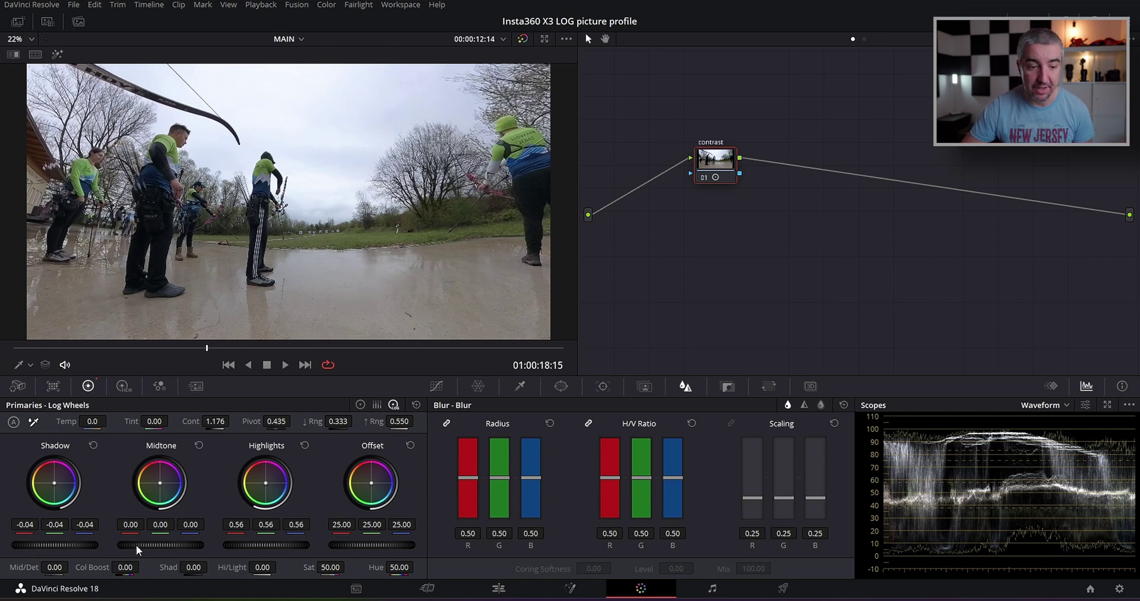
mouse_move(160, 544)
left_mouse_down()
mouse_move(196, 545)
mouse_move(163, 545)
left_mouse_up()
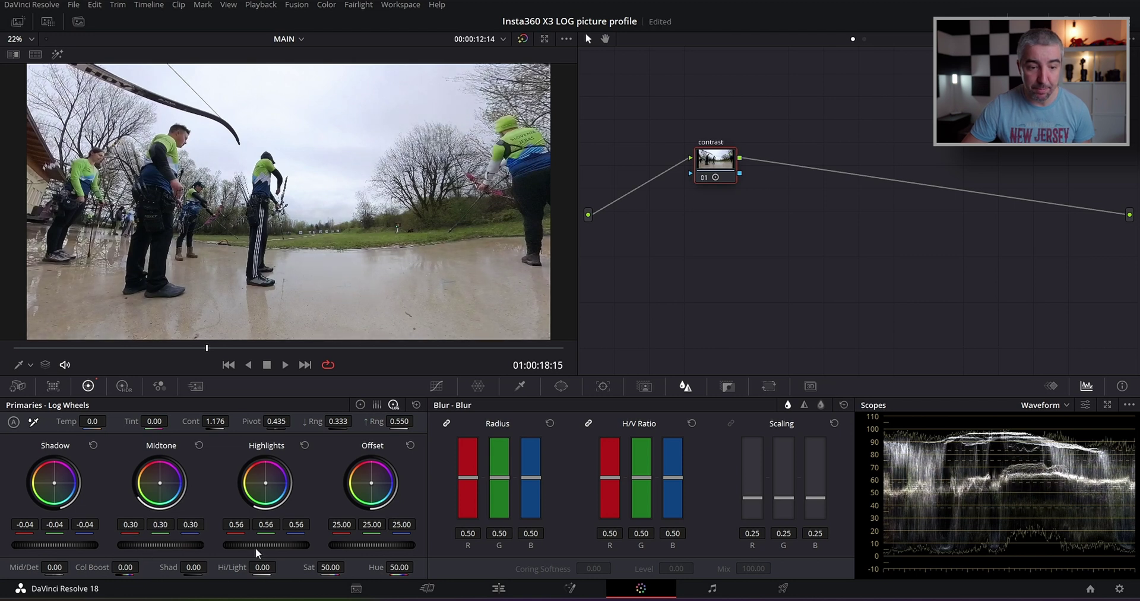
left_click_drag(255, 548, 296, 546)
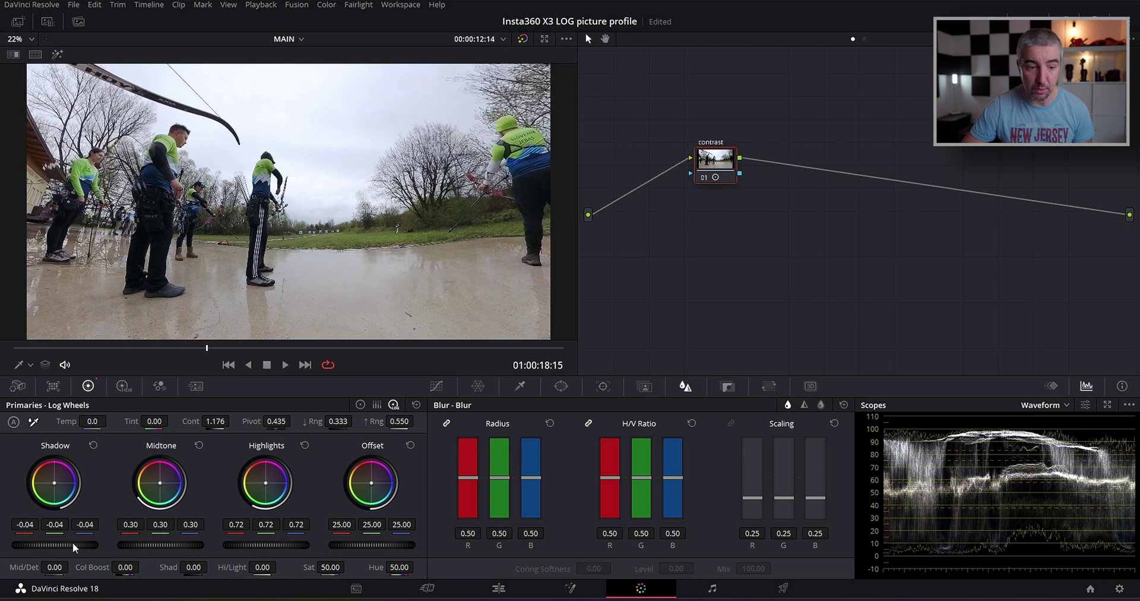
left_click_drag(55, 544, 48, 544)
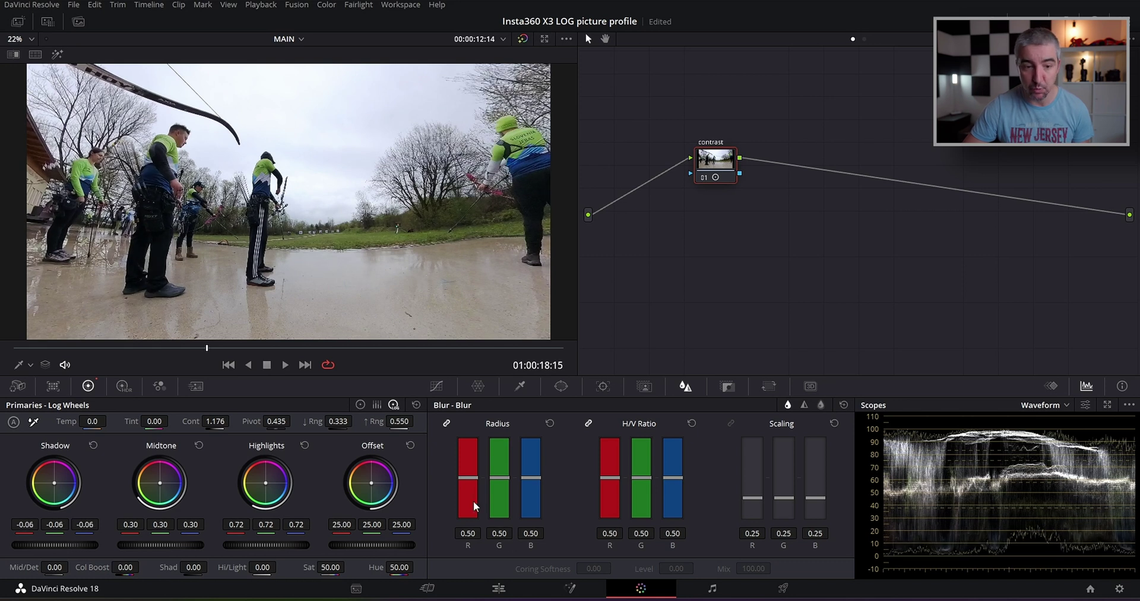
left_click_drag(159, 544, 168, 545)
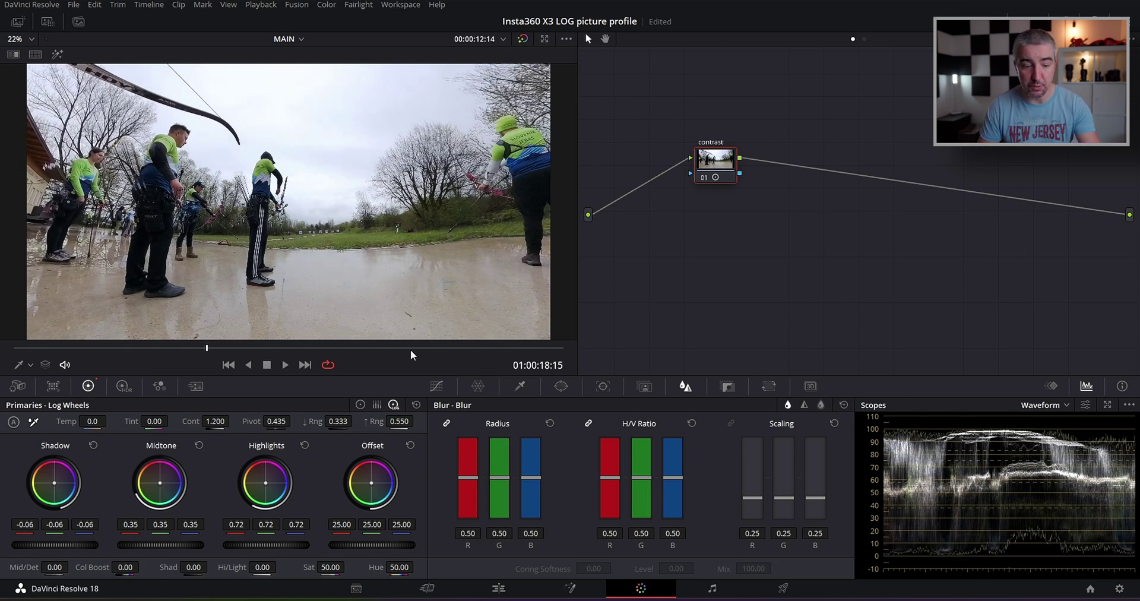
key("ctrl+d")
key("ctrl+d")
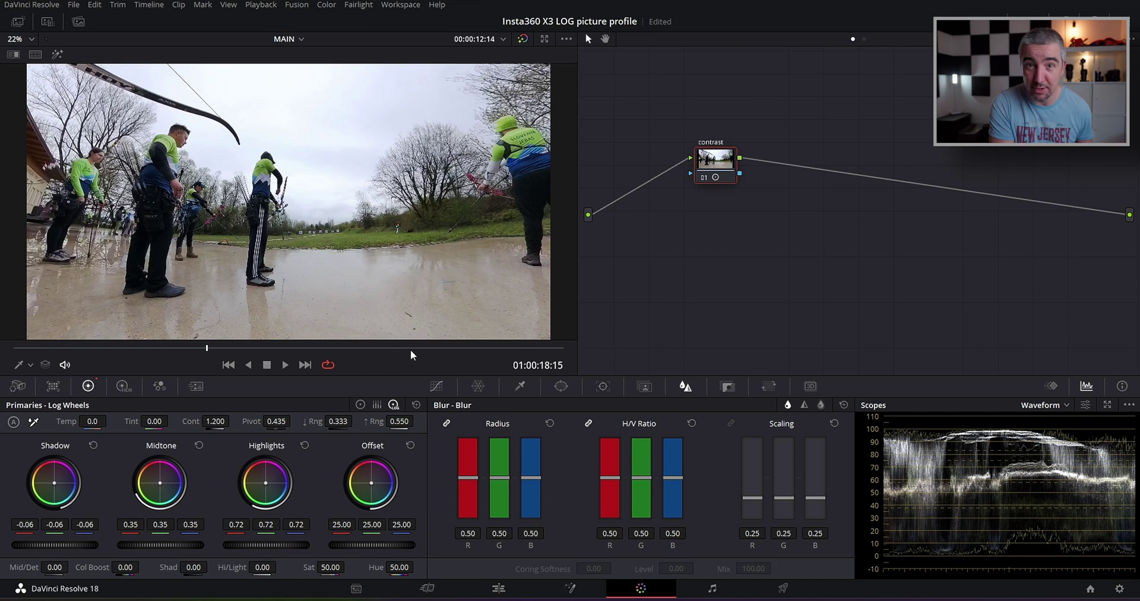
- Add a serial node labelled 'saturation' and boost its saturation to 60.60
key("alt+s")
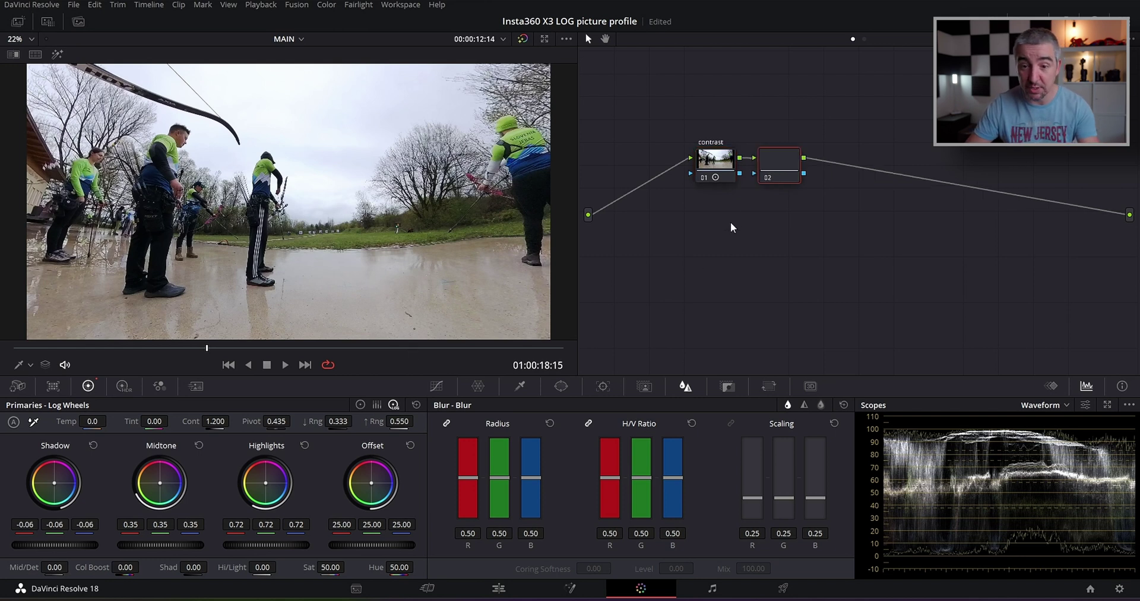
right_click(776, 159)
left_click(805, 185)
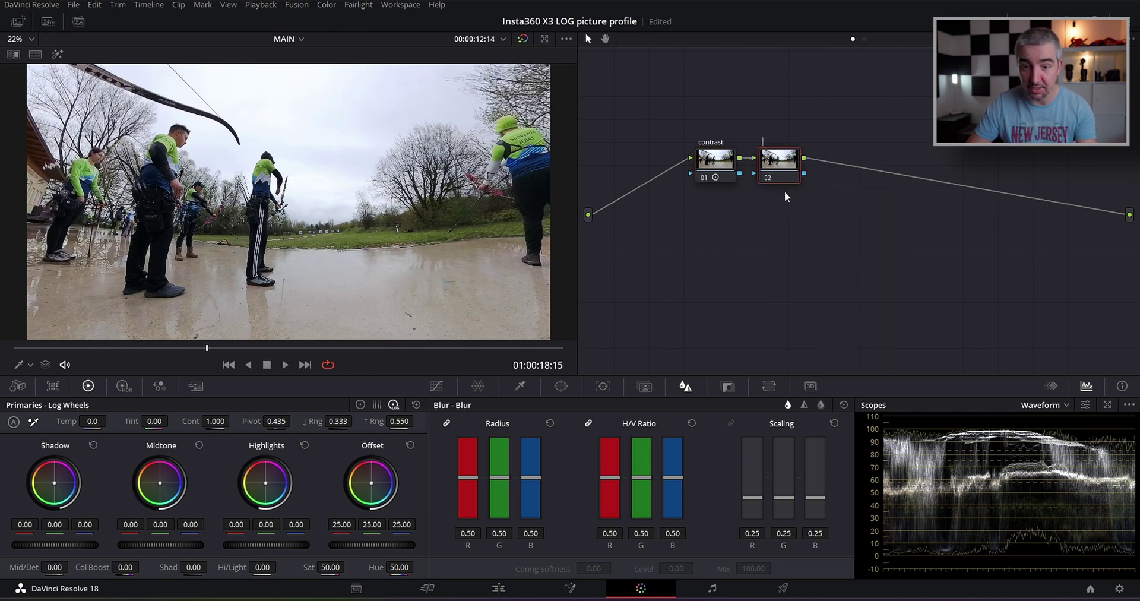
type("saturation")
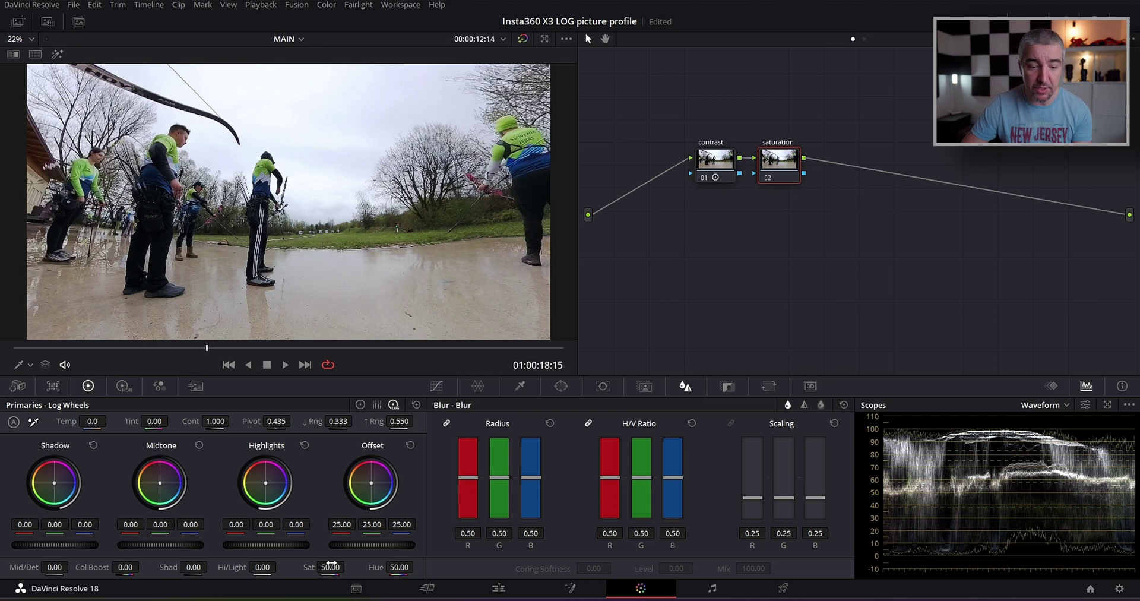
mouse_move(347, 565)
left_mouse_down()
mouse_move(368, 566)
mouse_move(321, 566)
mouse_move(338, 566)
left_mouse_up()
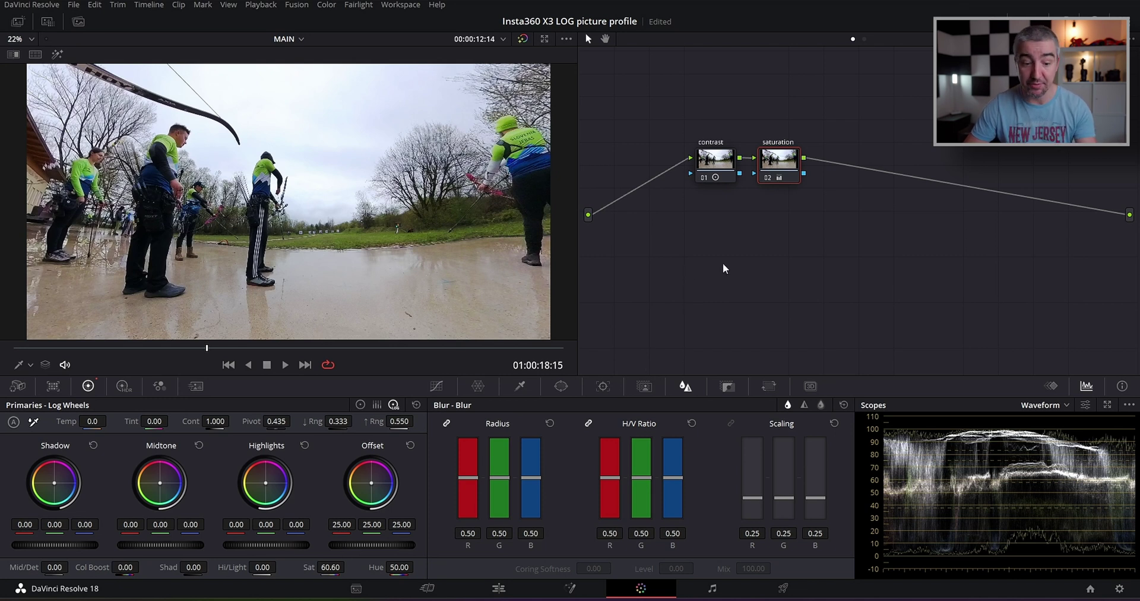
key("ctrl+d")
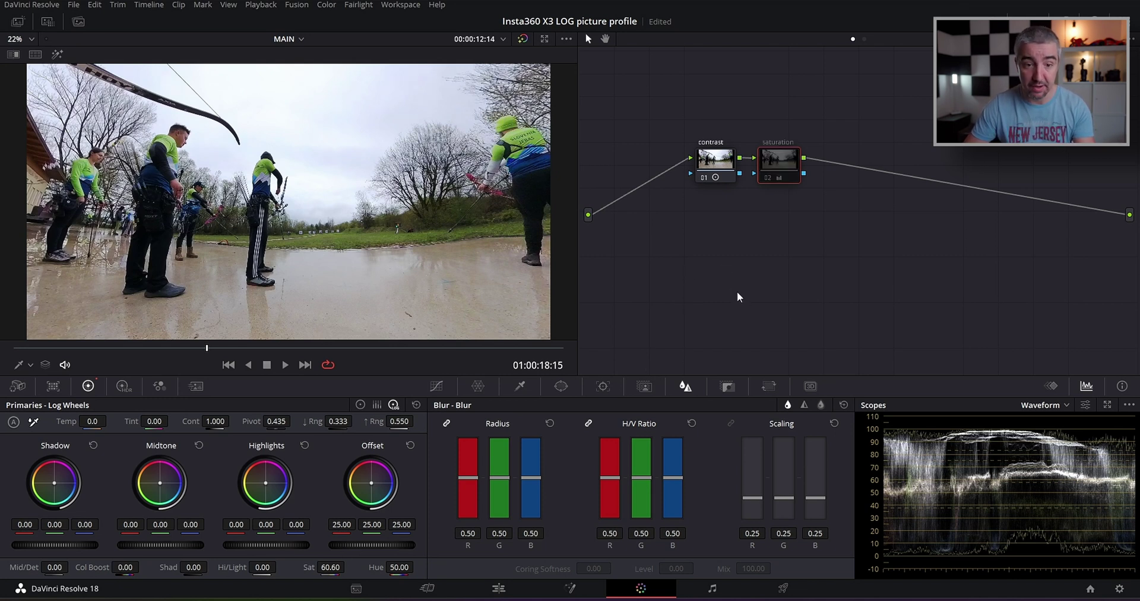
key("ctrl+d")
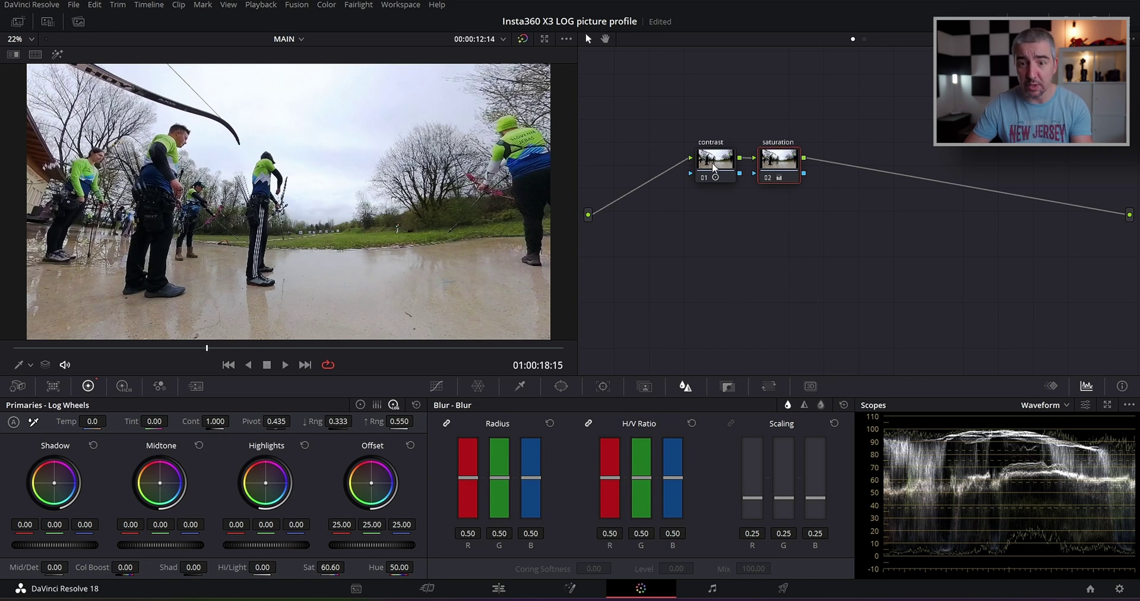
- Rearrange the contrast and saturation nodes and insert an empty node ahead of contrast
left_click_drag(711, 163, 689, 171)
left_click_drag(772, 161, 780, 169)
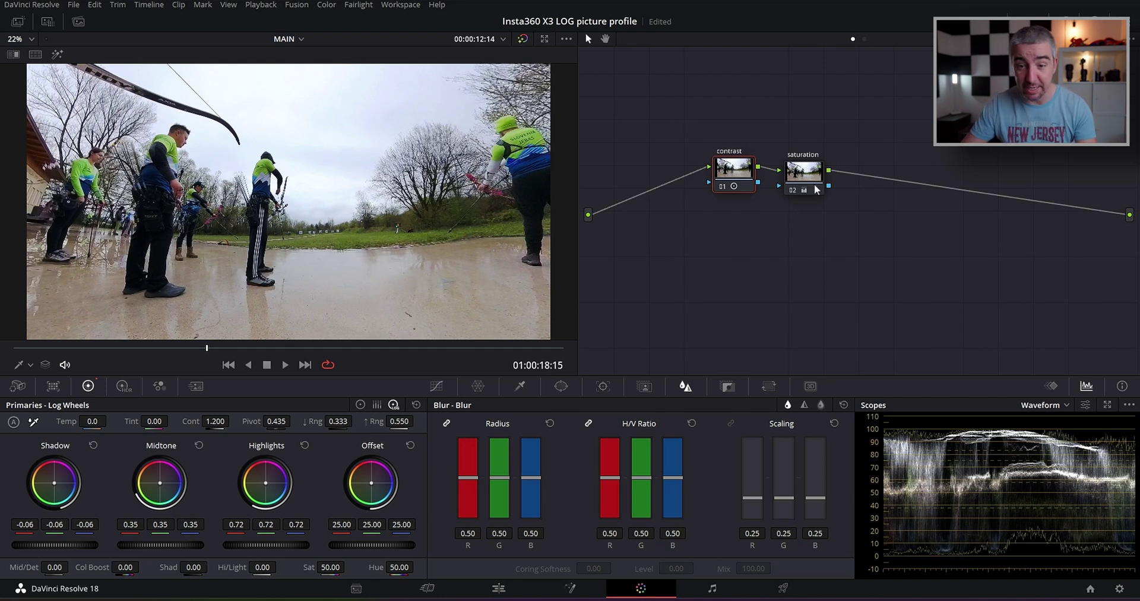
left_click_drag(808, 178, 836, 172)
left_click_drag(718, 192, 691, 172)
key("shift+s")
- Label the new first node 'WB' and set its temperature to 30.0
right_click(691, 172)
left_click(717, 180)
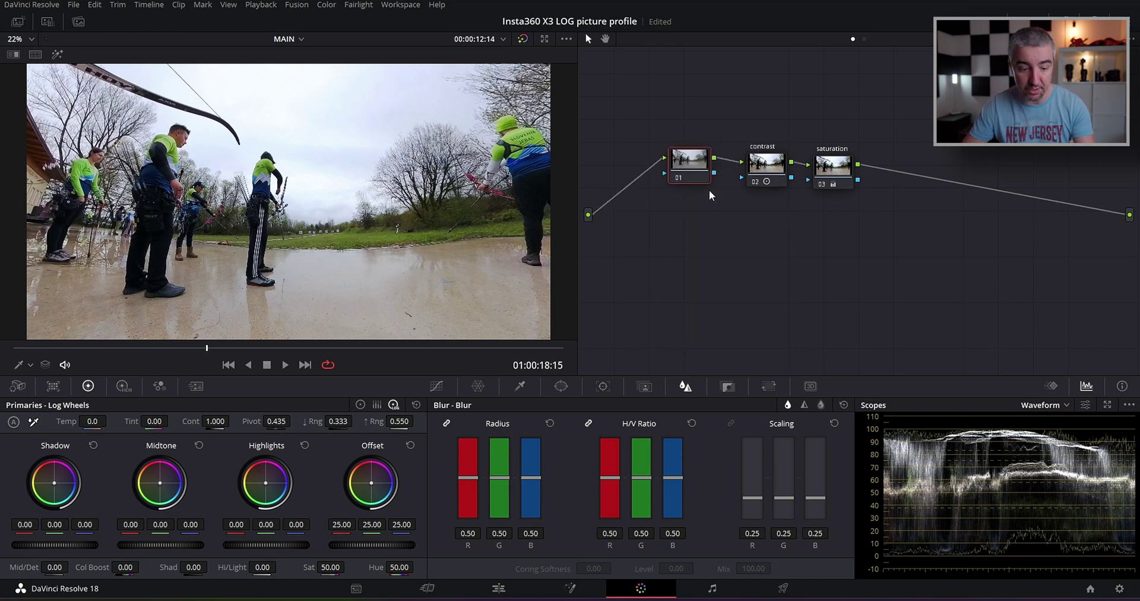
type("WB")
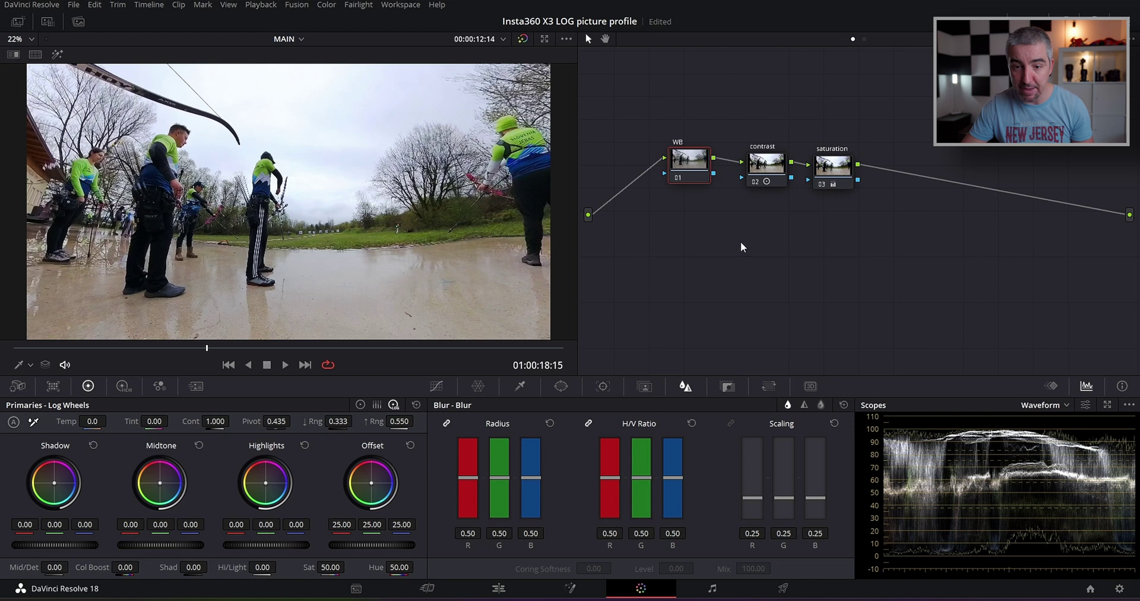
type("-4000")
key("Return")
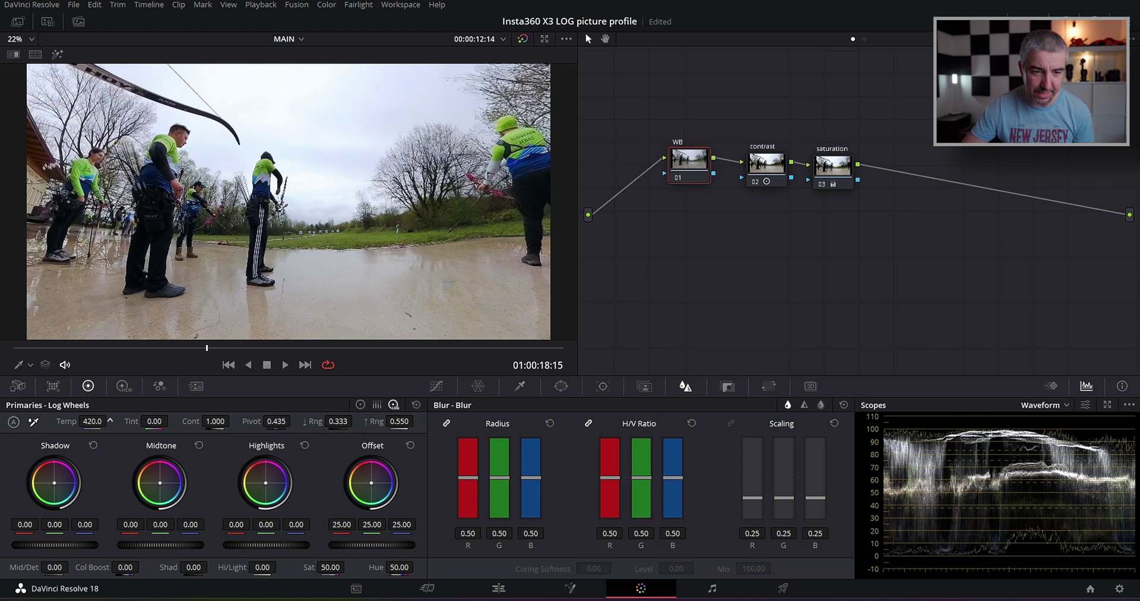
type("-10")
key("Return")
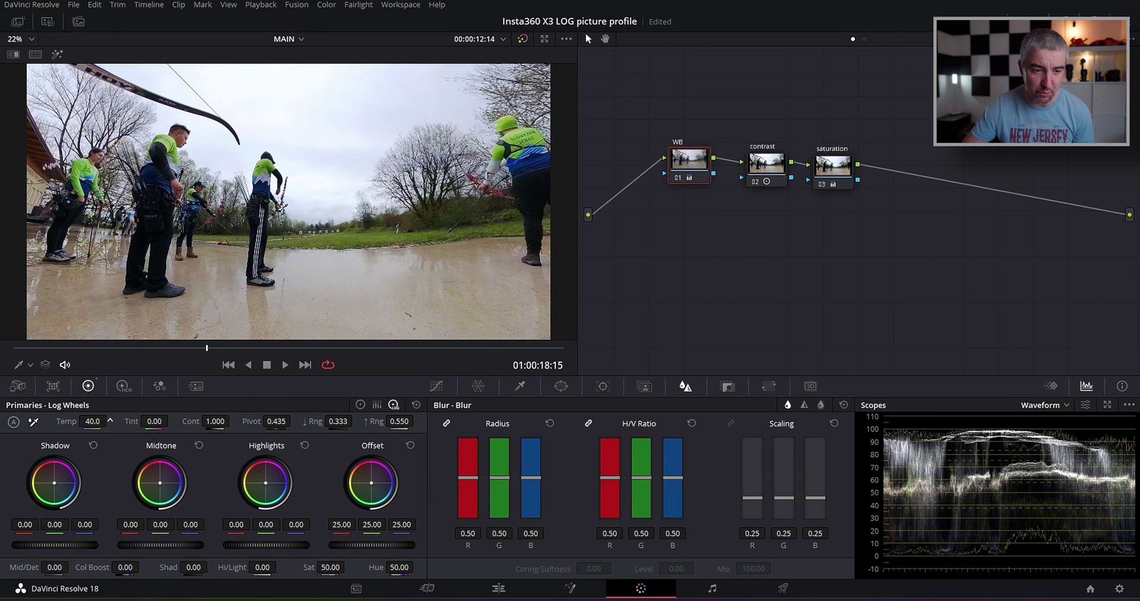
type("30")
key("Return")
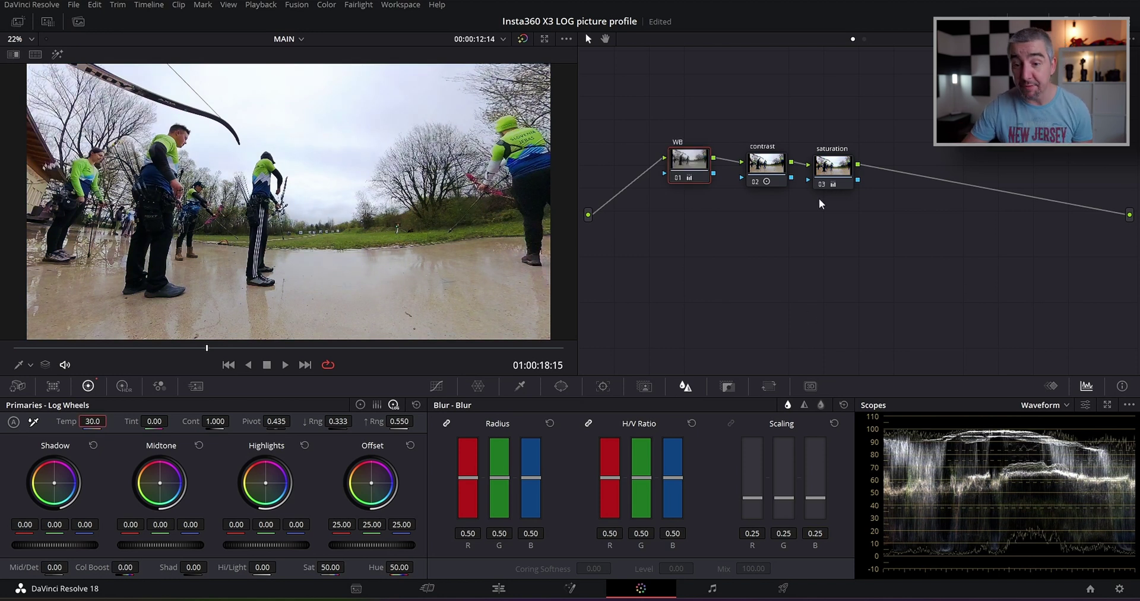
left_click(825, 166)
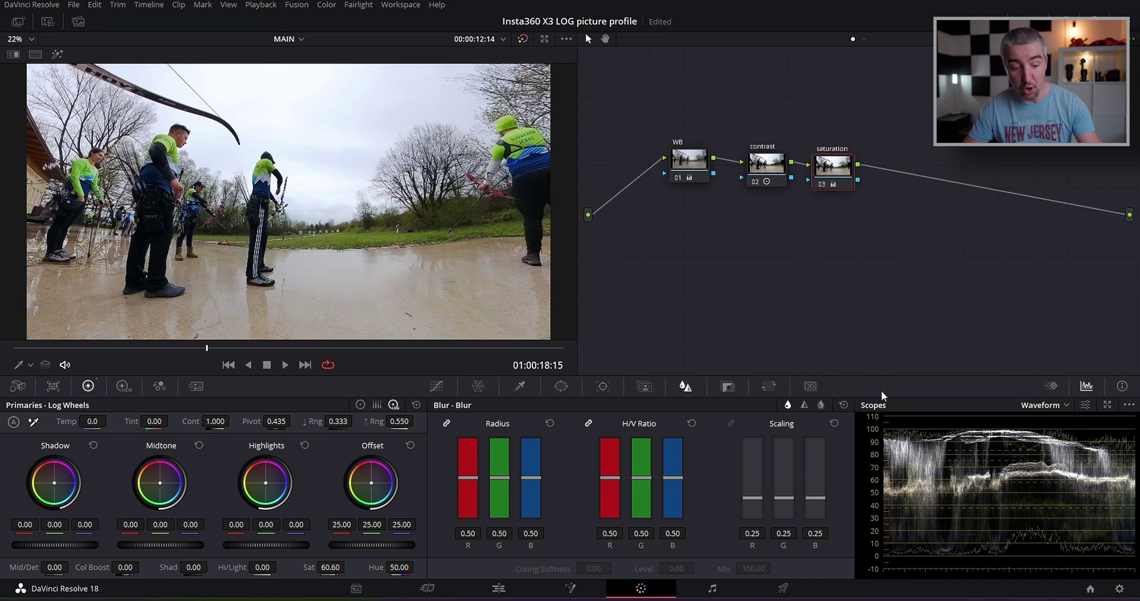
- Append node 04 after the saturation node and label it 'sharp'
key("alt+s")
right_click(896, 172)
left_click(930, 196)
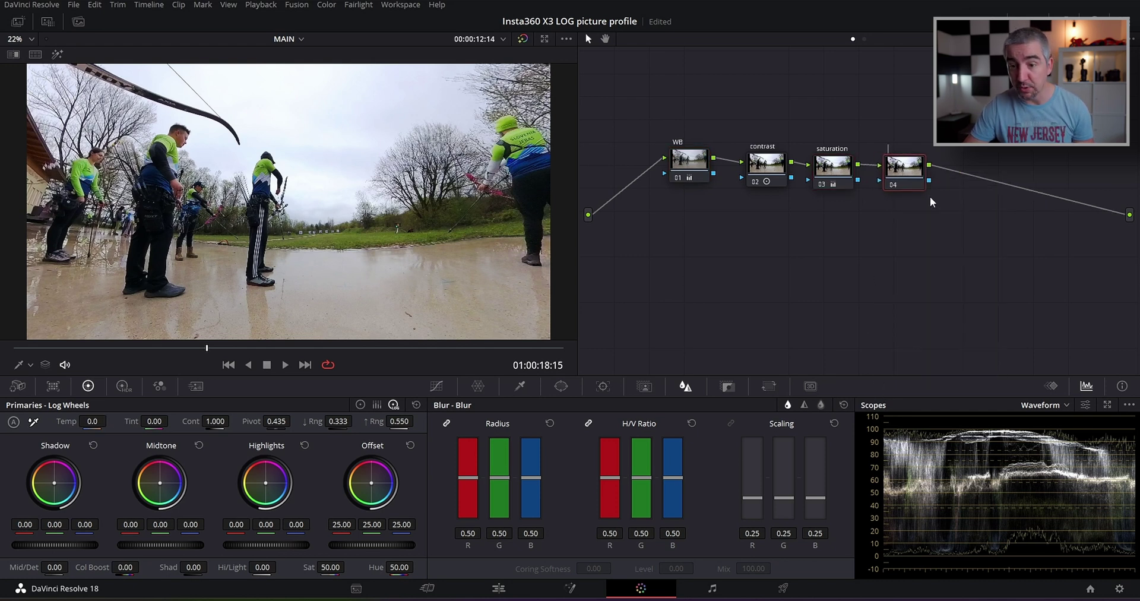
type("sha")
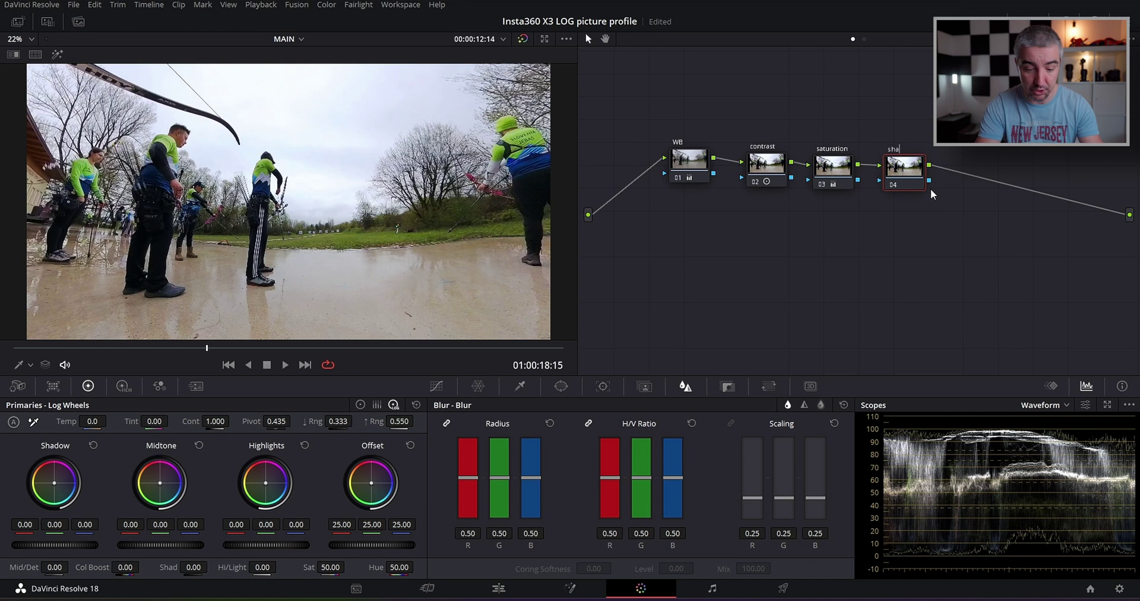
type("rp")
right_click(922, 183)
key("Escape")
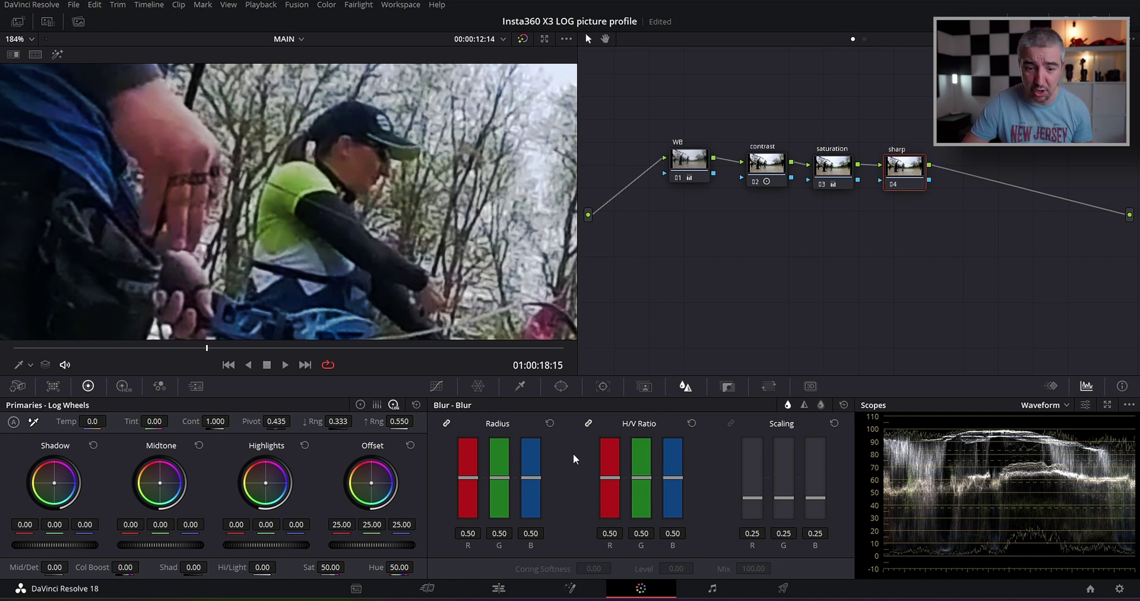
- Try a sharper blur radius on the sharp node, then reset the radius to 0.50
scroll(532, 481, "down", 5)
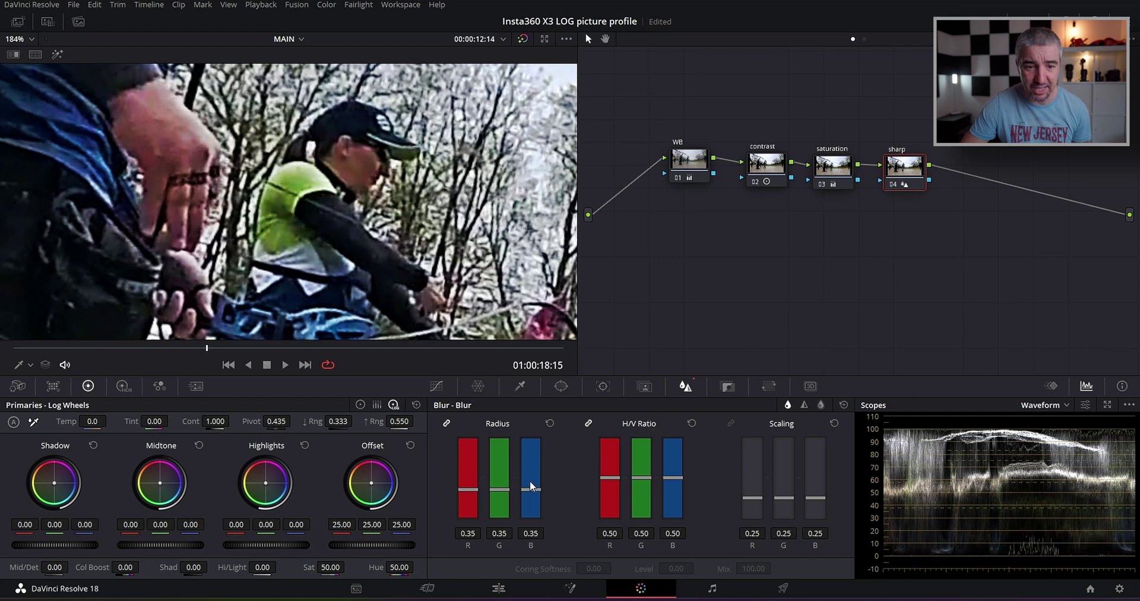
scroll(530, 480, "up", 2)
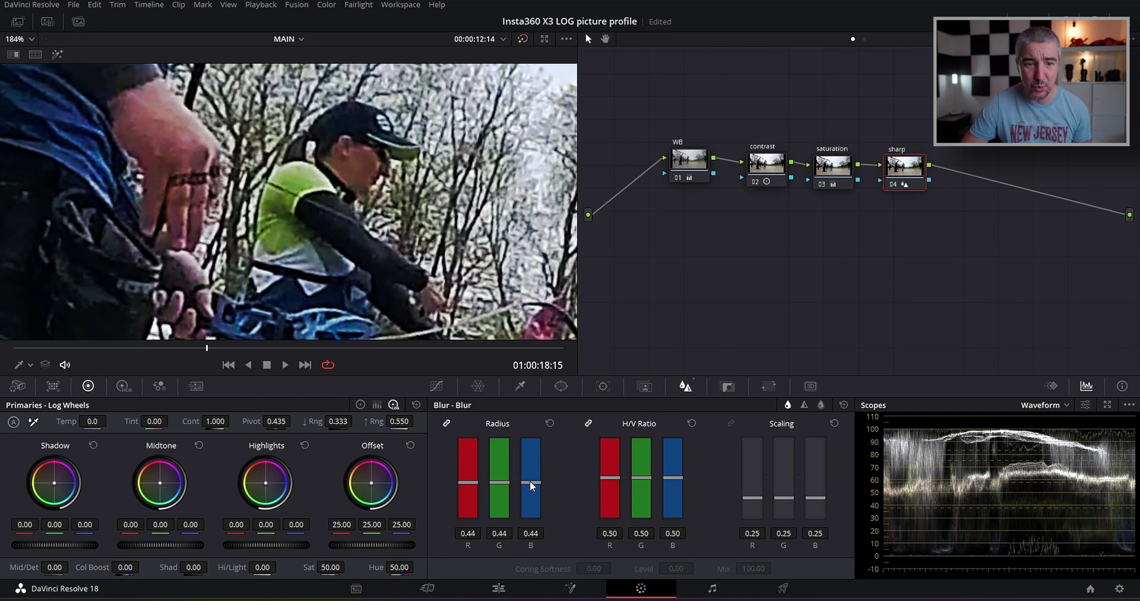
left_click(549, 424)
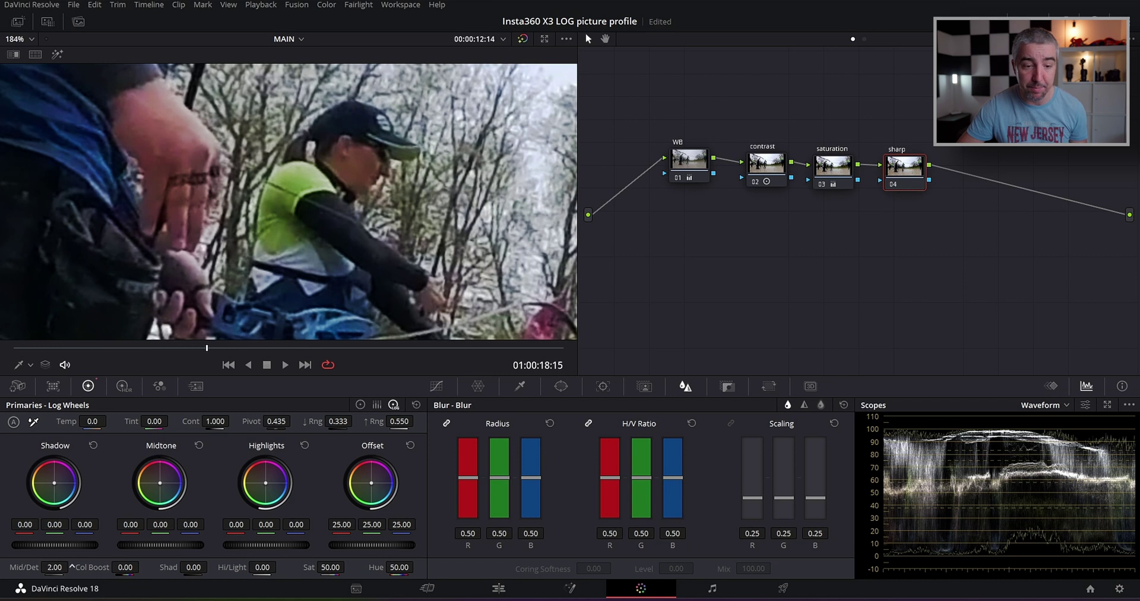
- Raise the sharp node's mid-detail to 2.00 and compare the tree footage with it bypassed
mouse_move(54, 566)
left_mouse_down()
mouse_move(86, 567)
mouse_move(67, 567)
left_mouse_up()
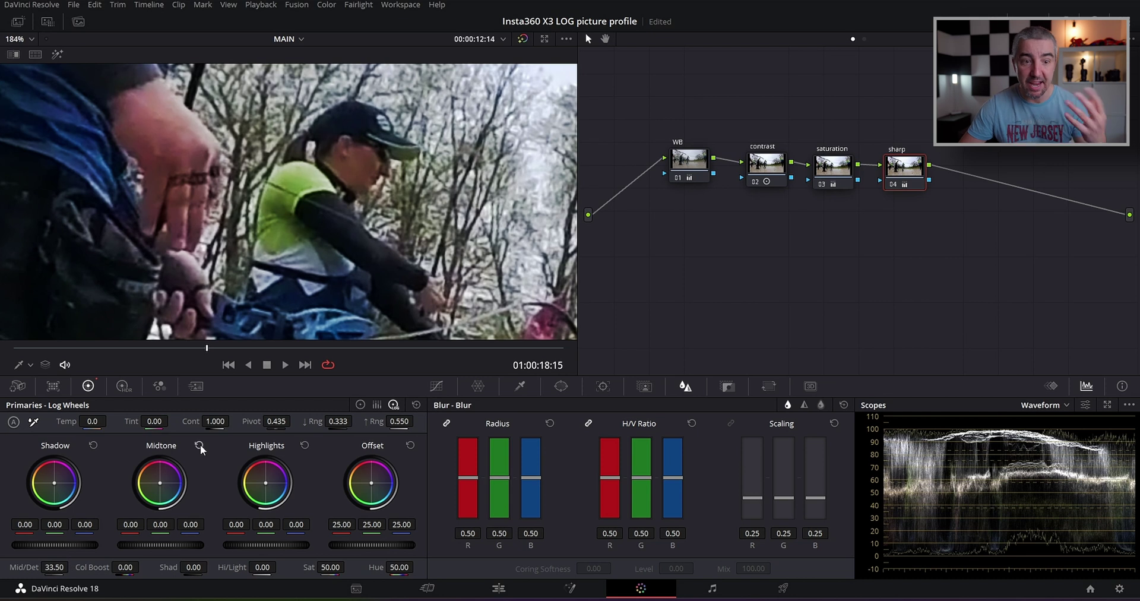
scroll(411, 272, "down", 3)
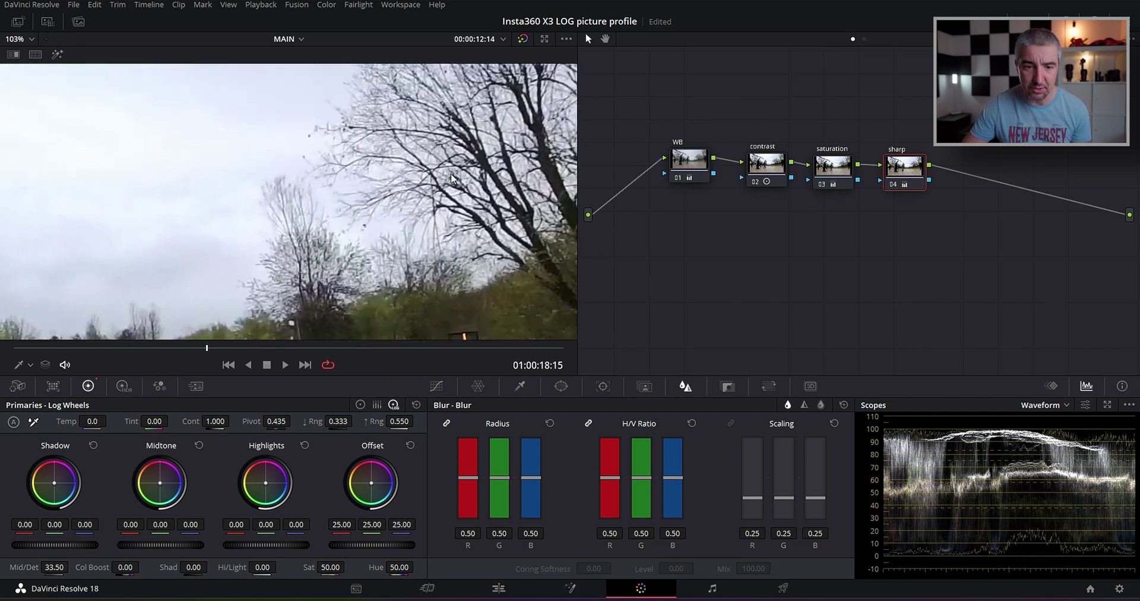
scroll(427, 151, "up", 2)
scroll(302, 208, "up", 1)
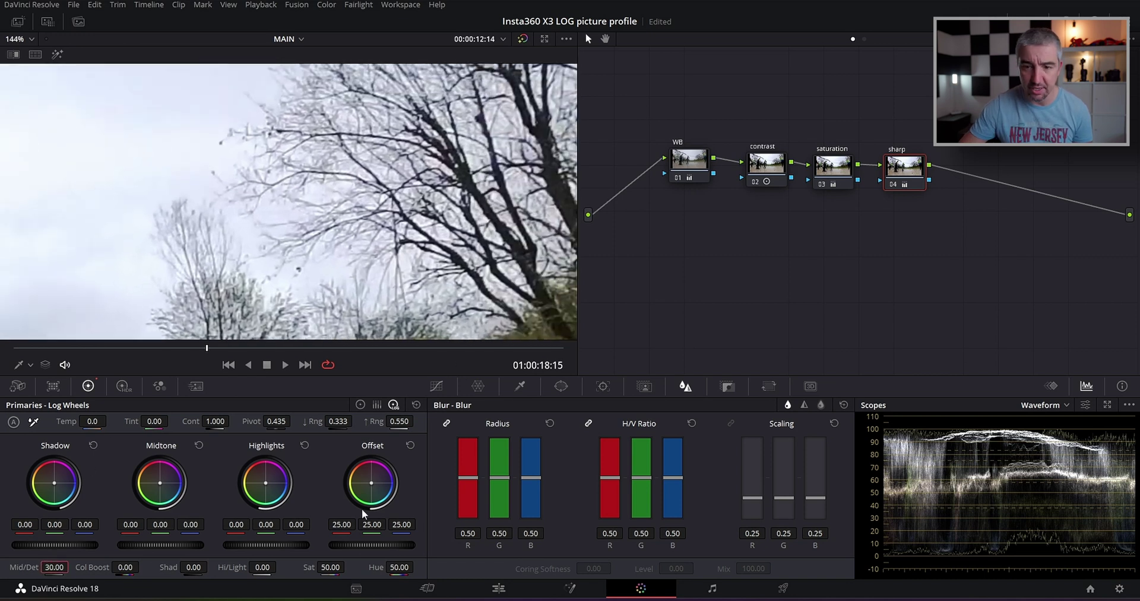
key("ctrl+d")
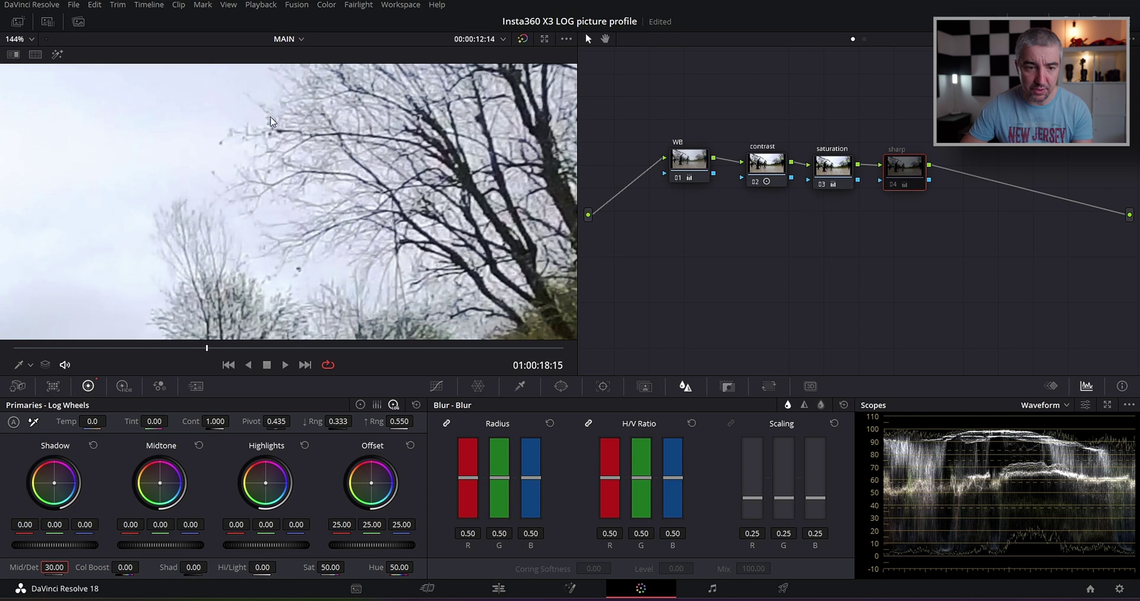
key("ctrl+d")
key("ctrl+d")
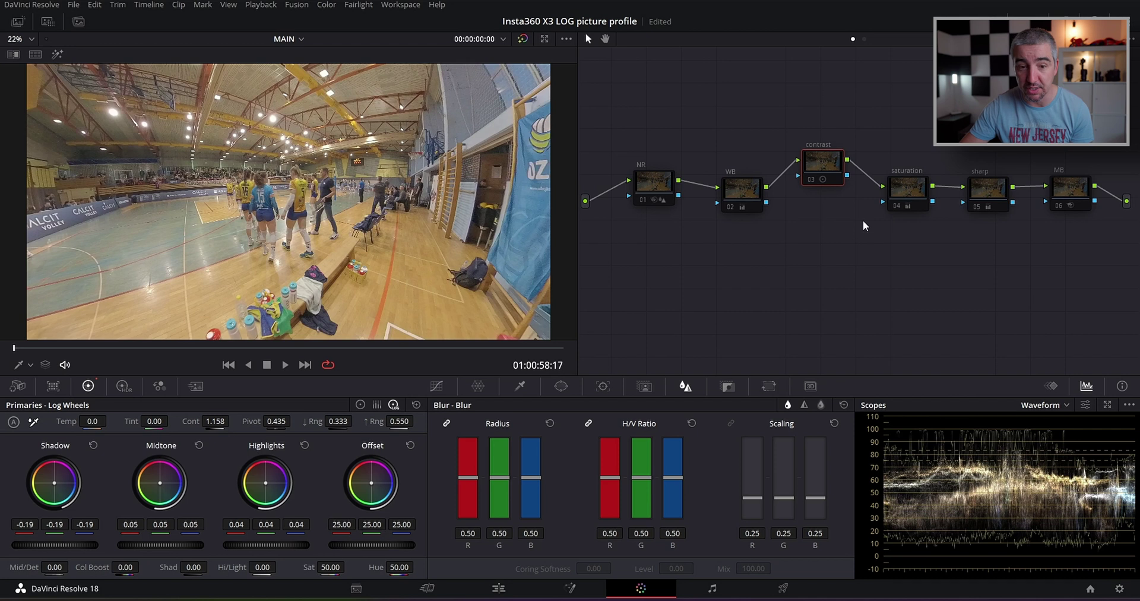
- Clean up the node graph into an even row and re-enable the contrast, saturation, WB and sharp nodes
right_click(863, 220)
left_click(917, 343)
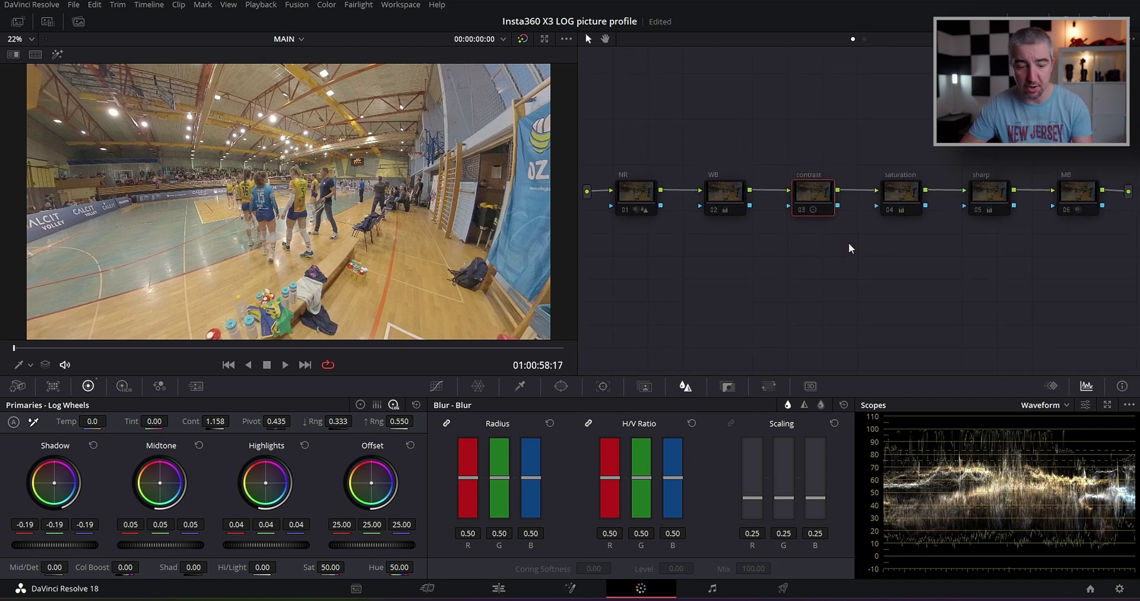
key("ctrl+d")
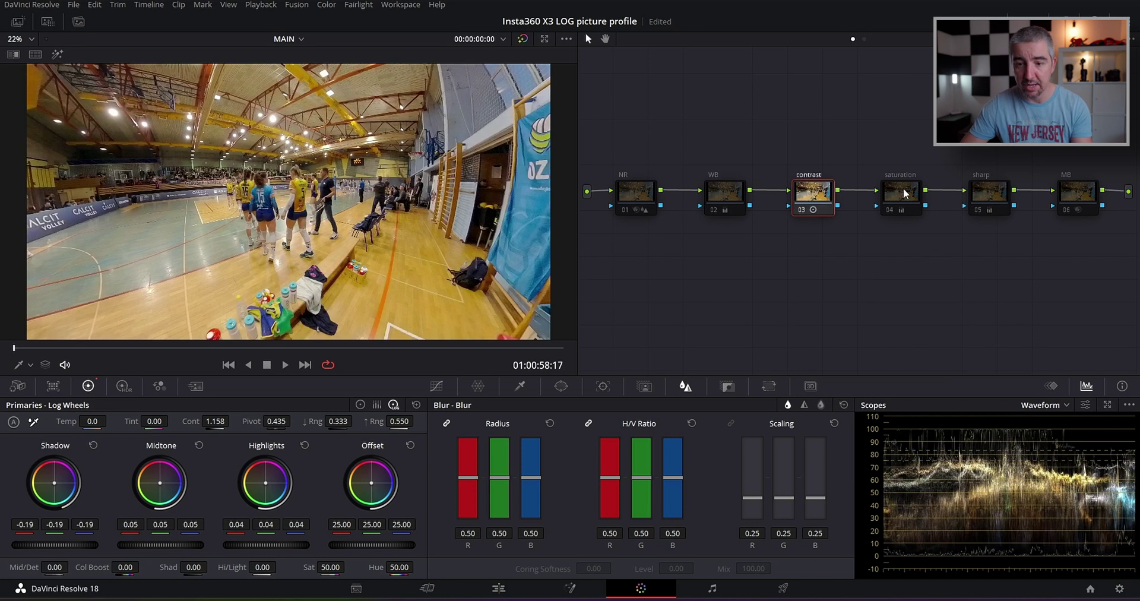
left_click(903, 188)
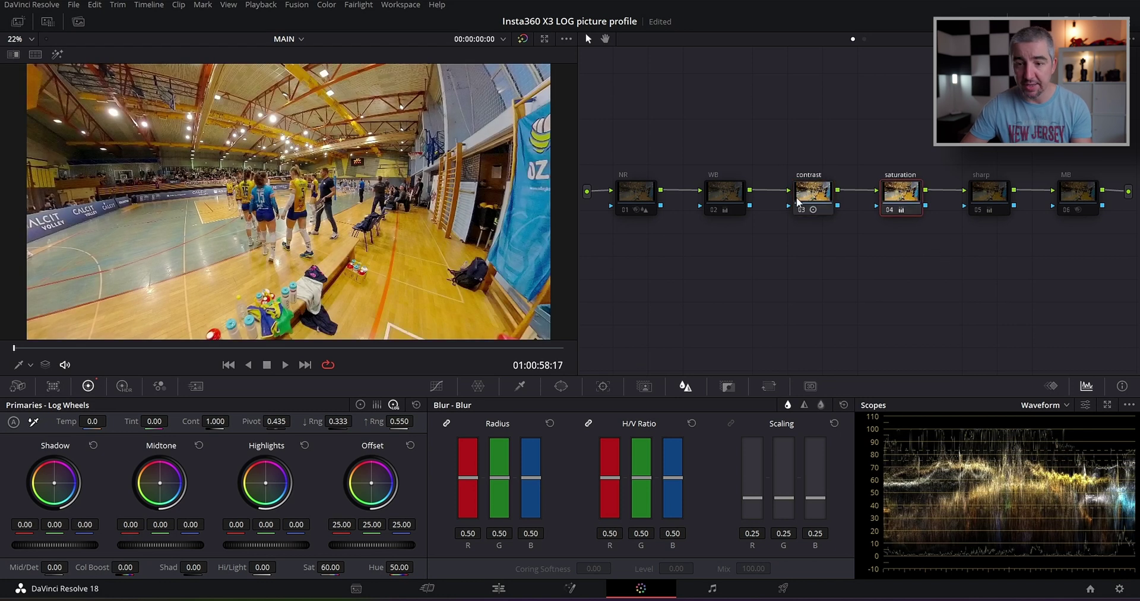
key("ctrl+d")
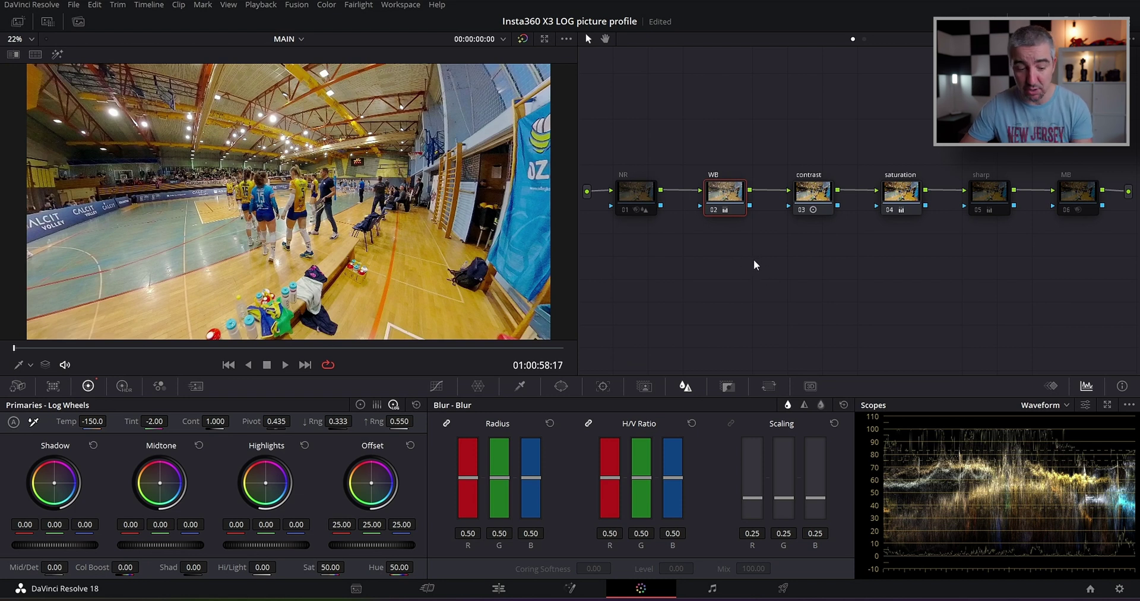
left_click(984, 191)
key("ctrl+d")
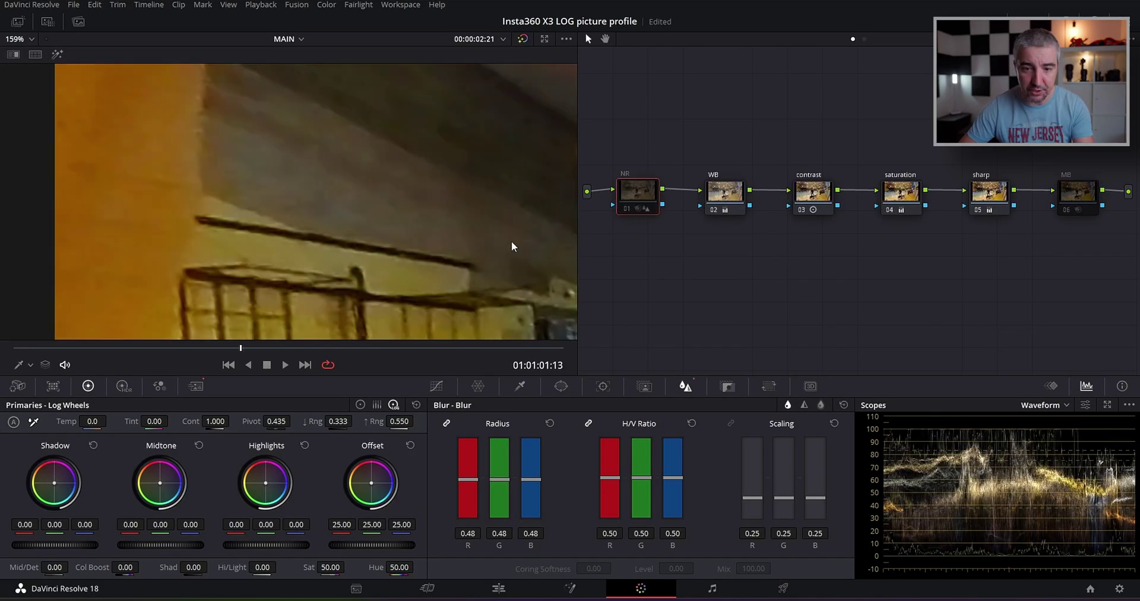
- Zoom into the viewer and play the reframed volleyball footage from the start to check noise reduction
scroll(387, 205, "down", 2)
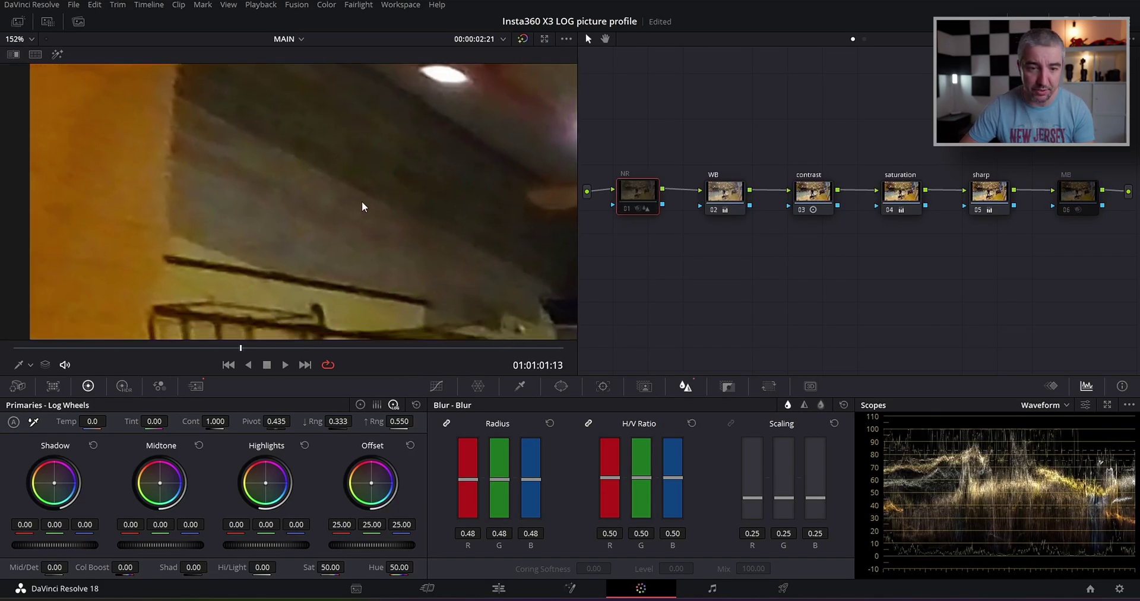
key("space")
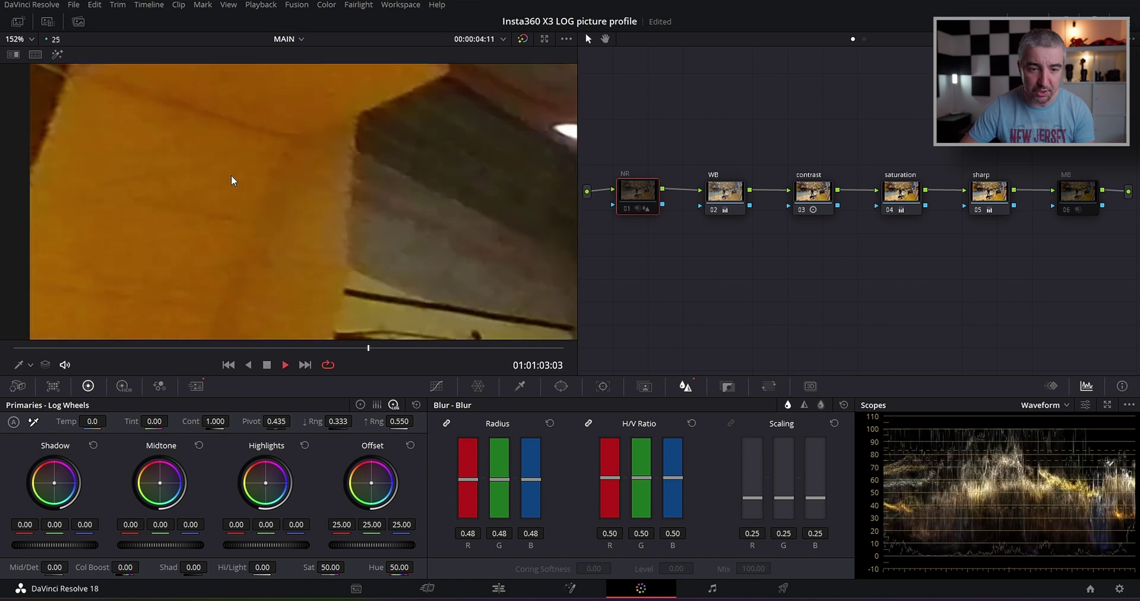
key("space")
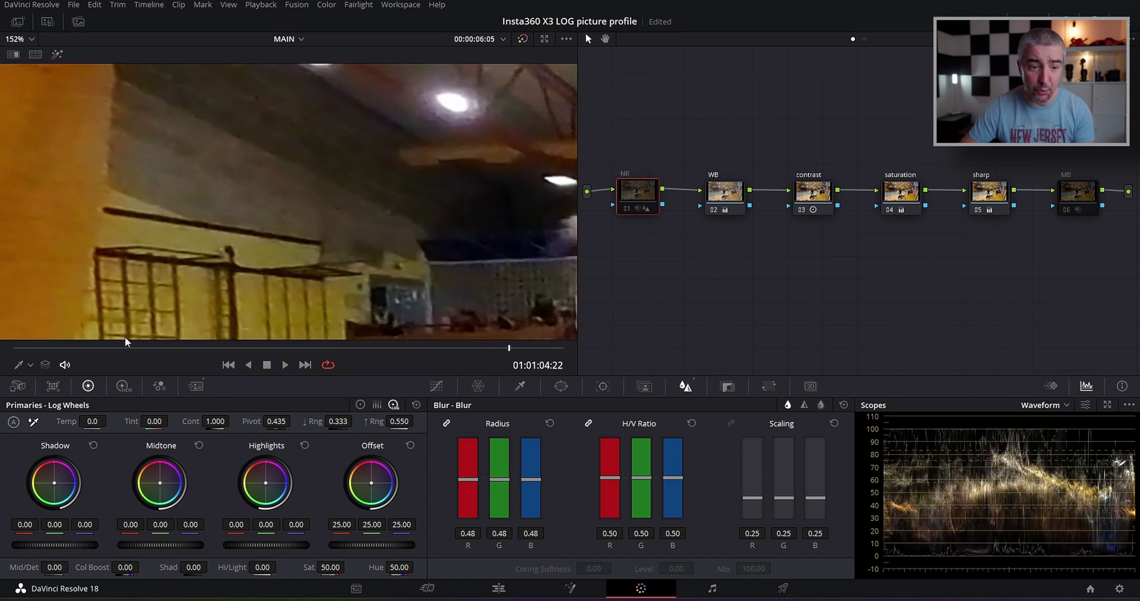
key("Home")
left_click_drag(305, 235, 457, 237)
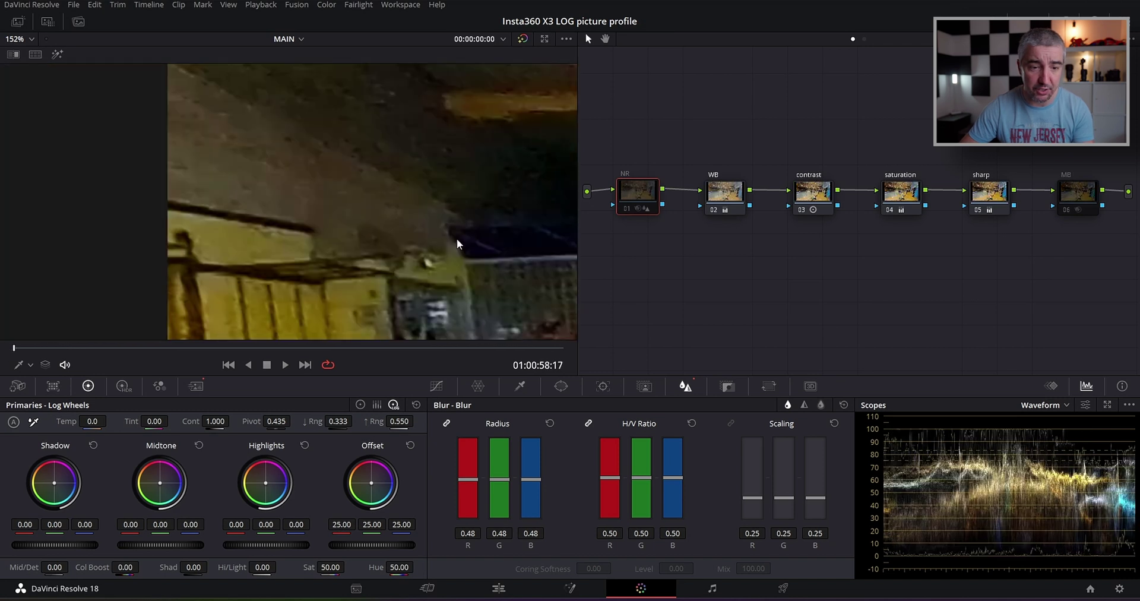
key("space")
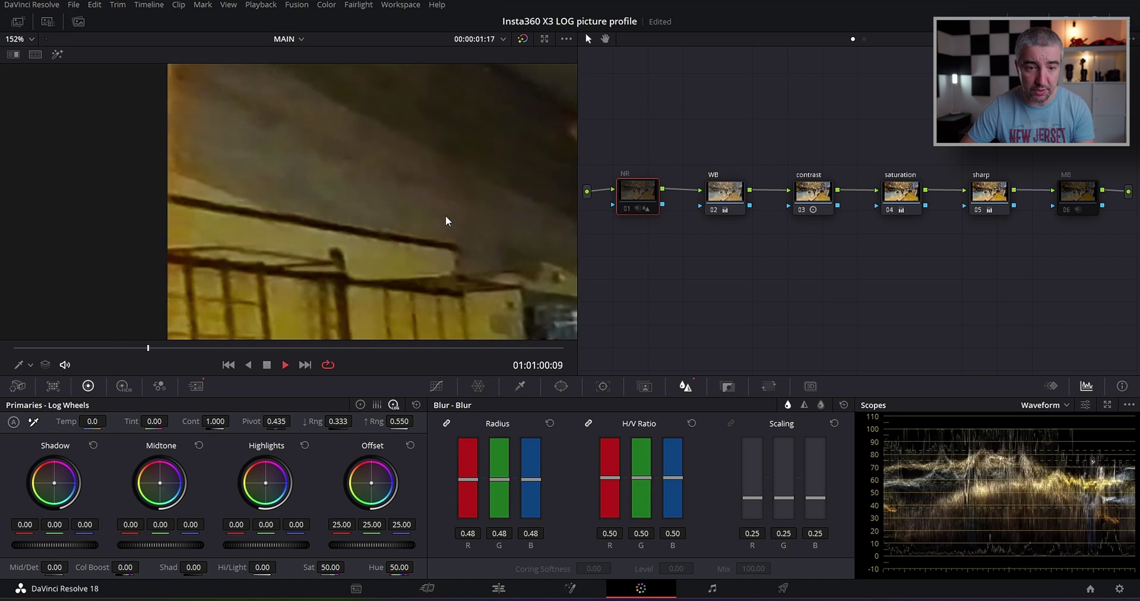
key("space")
key("space")
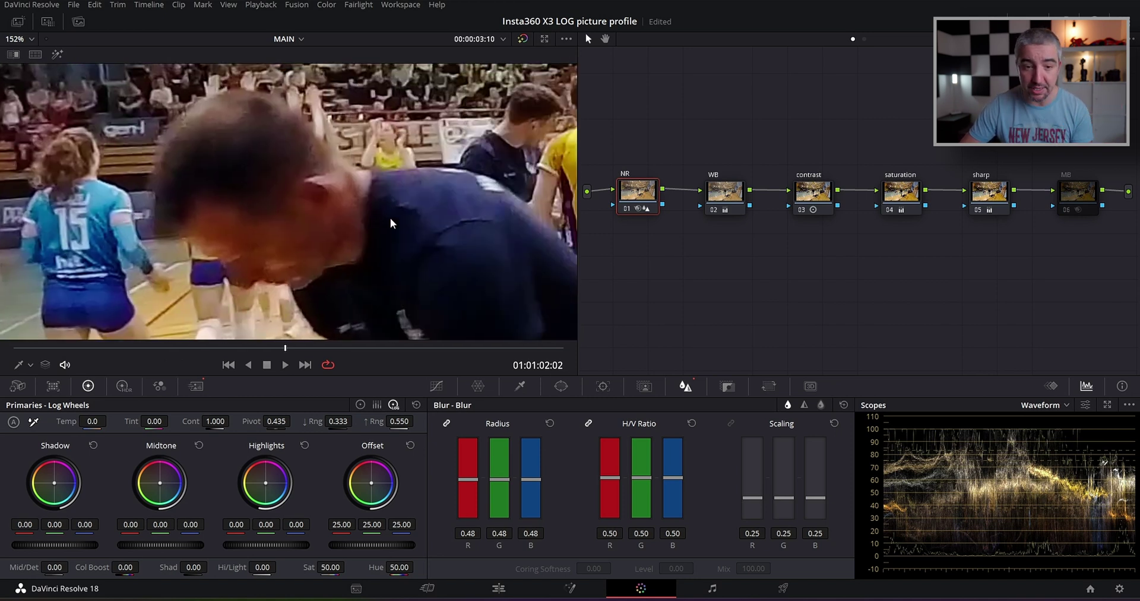
- Zoom back out, nudge the NR node slightly, and bring up the Motion Effects settings
scroll(297, 244, "up", 3)
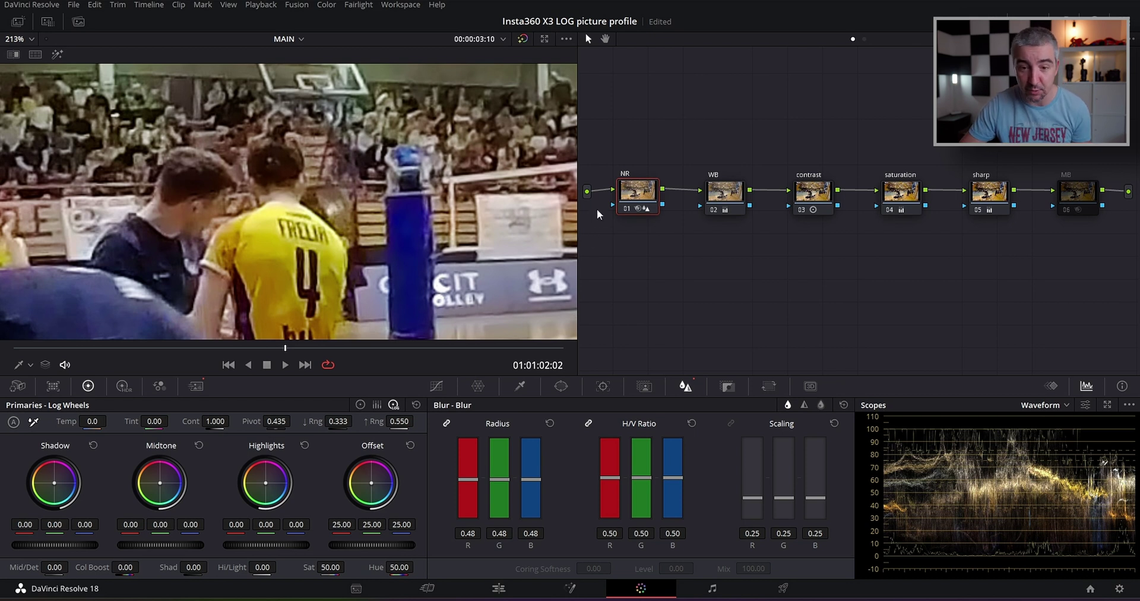
left_click_drag(639, 182, 645, 175)
left_click(196, 387)
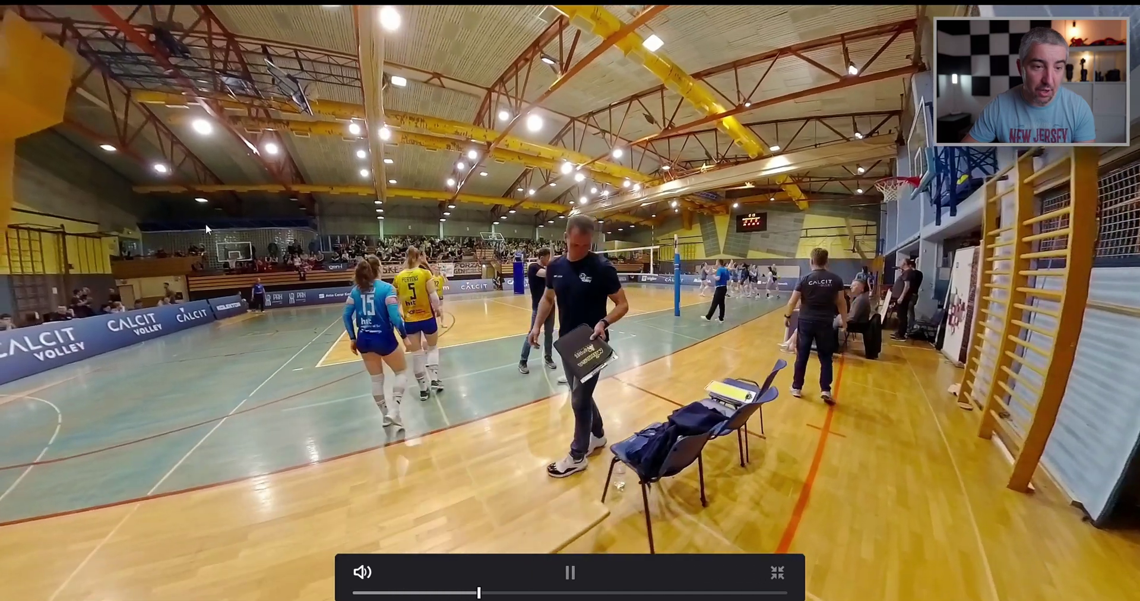
- Play and pause the volleyball footage full-screen, then nudge the MB node slightly right
key("space")
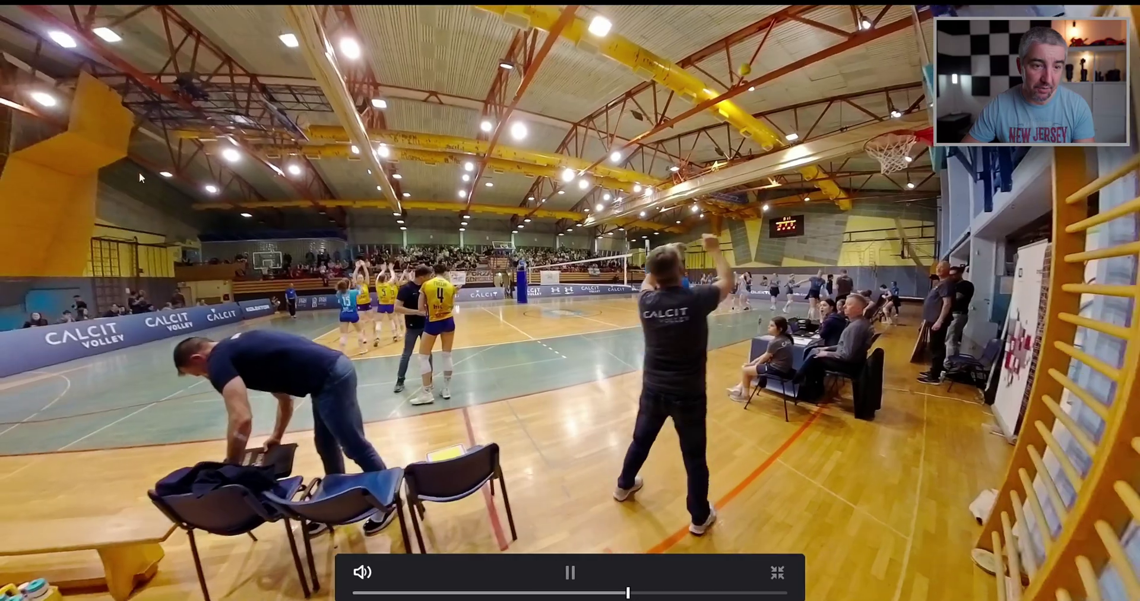
key("space")
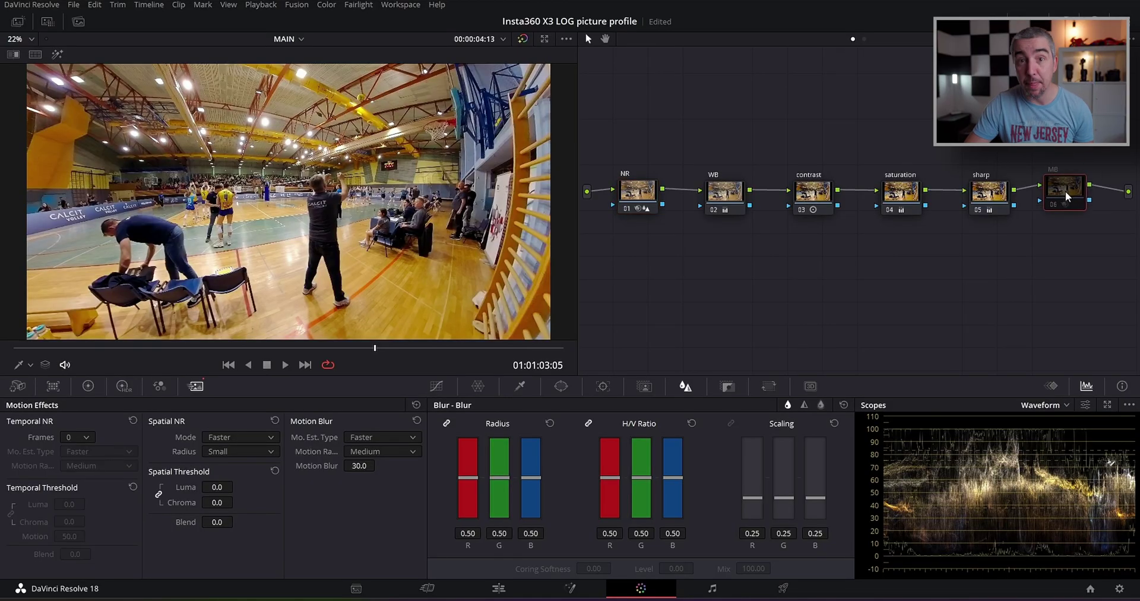
left_click_drag(1065, 190, 1073, 194)
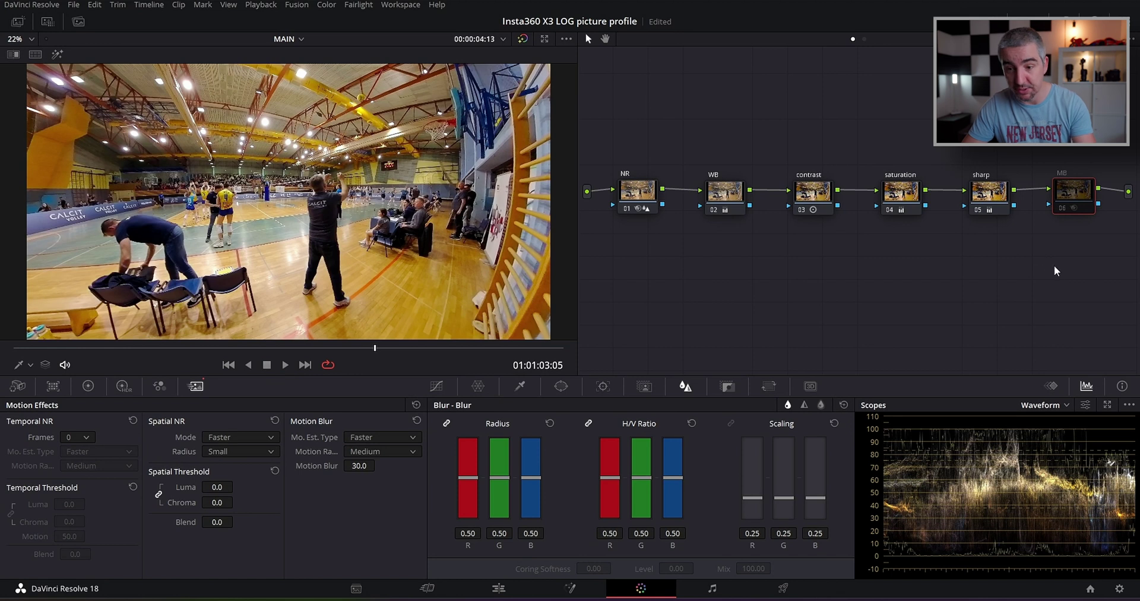
- Enable the MB motion-blur node, scrub the volleyball clip and preview it full-screen
key("ctrl+d")
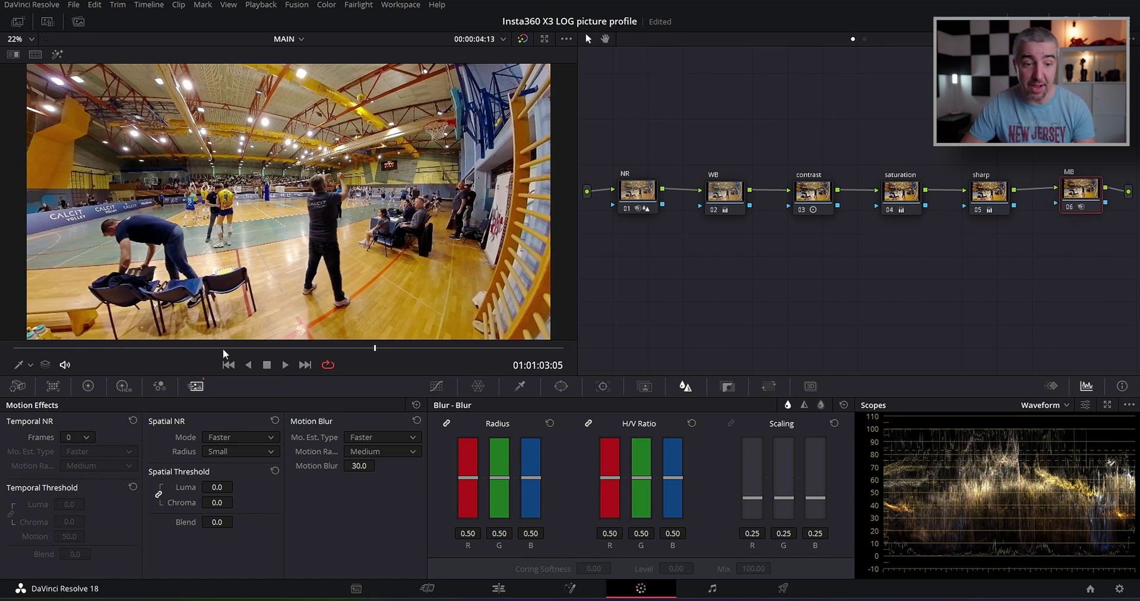
left_click_drag(235, 351, 334, 348)
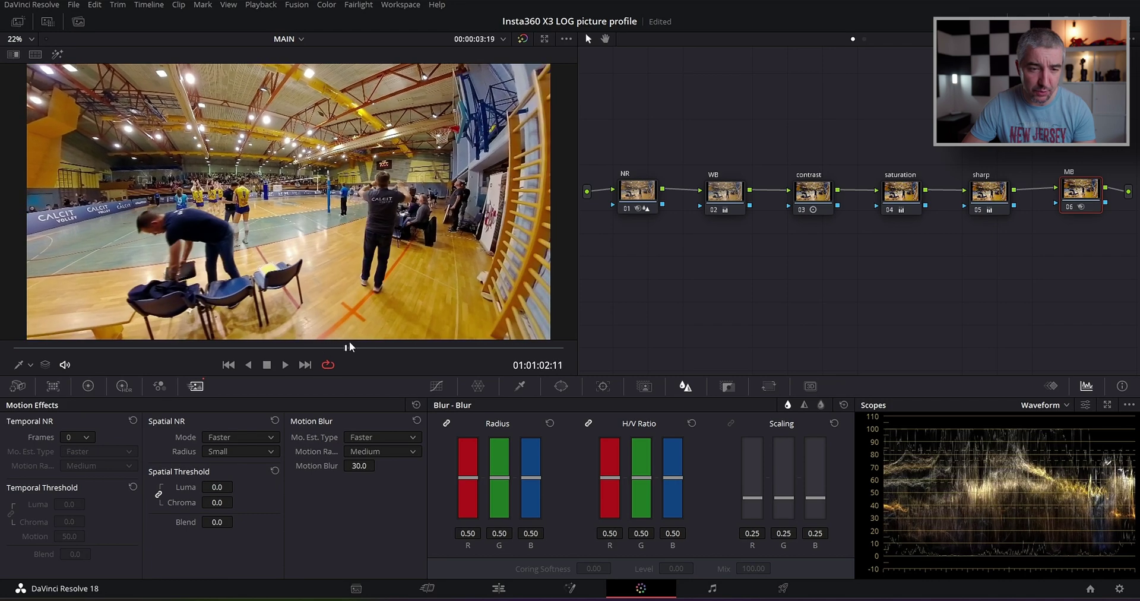
key("super+f")
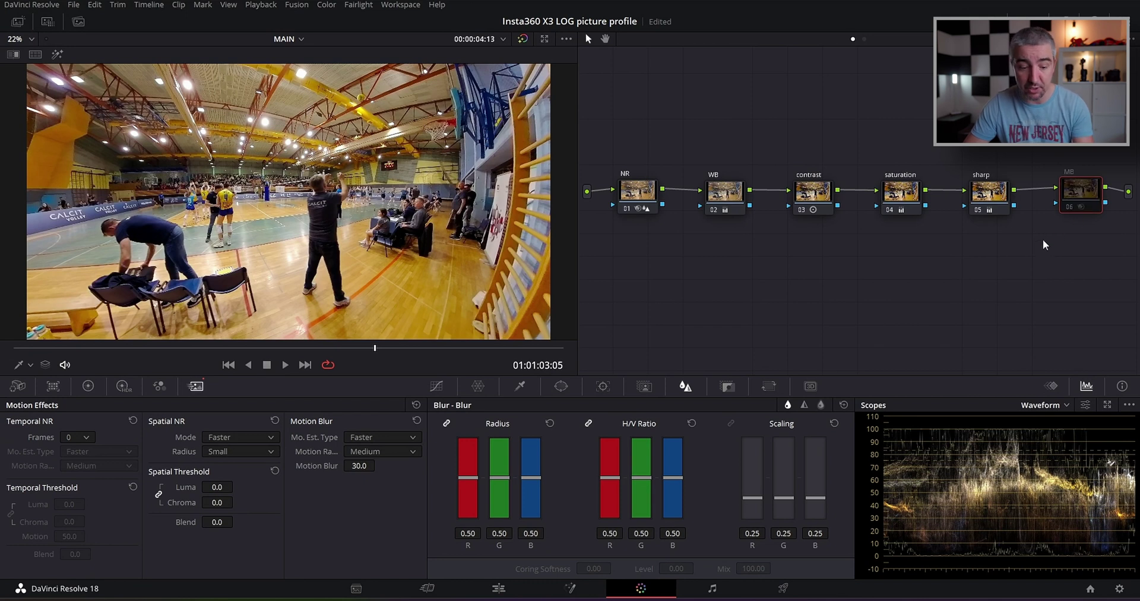
key("ctrl+d")
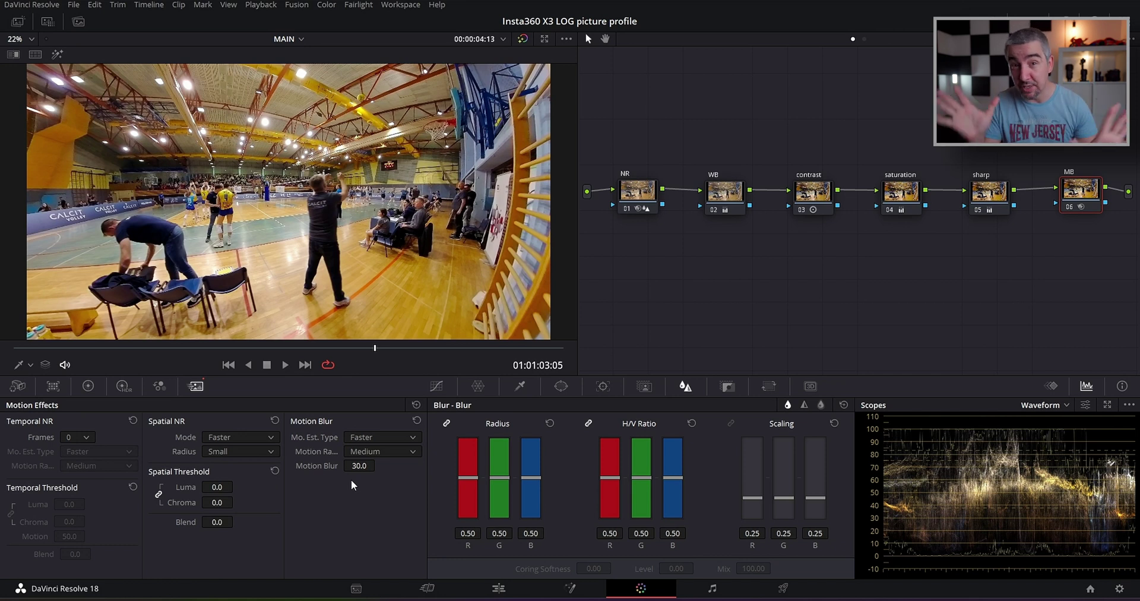
- Show the clips strip, add a serial node after sharp on outdoor clip 02, then view clip 06
key("ctrl+shift+c")
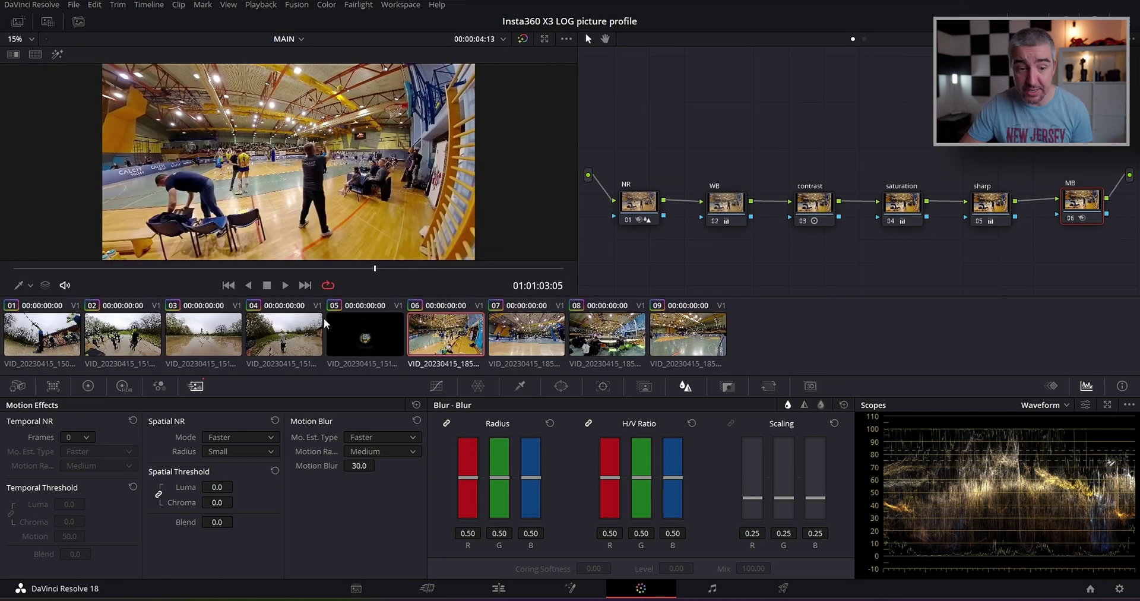
left_click(117, 338)
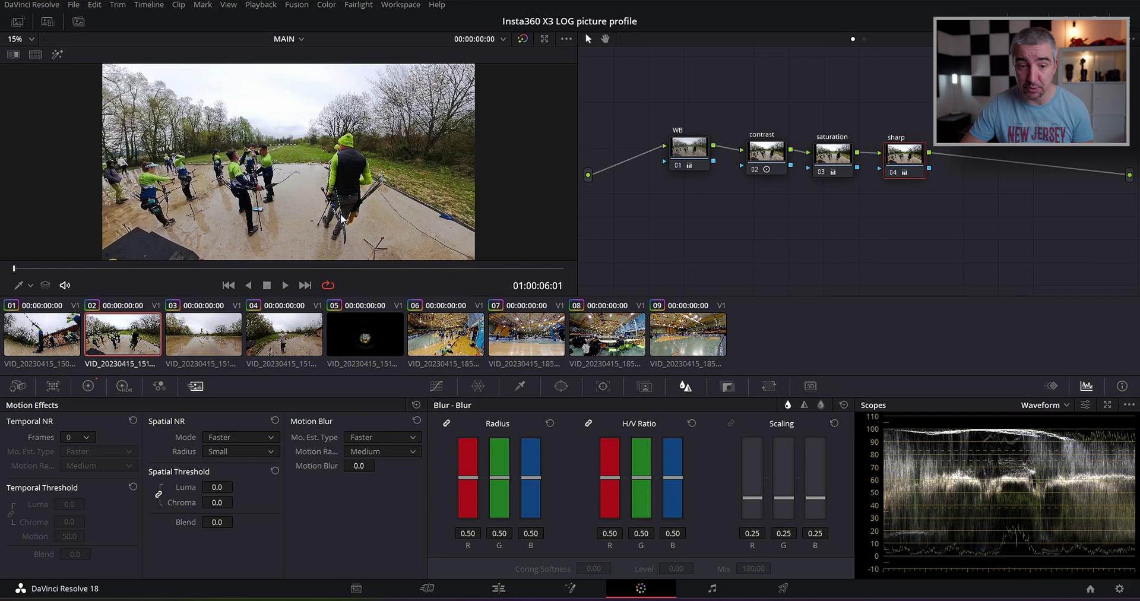
key("alt+s")
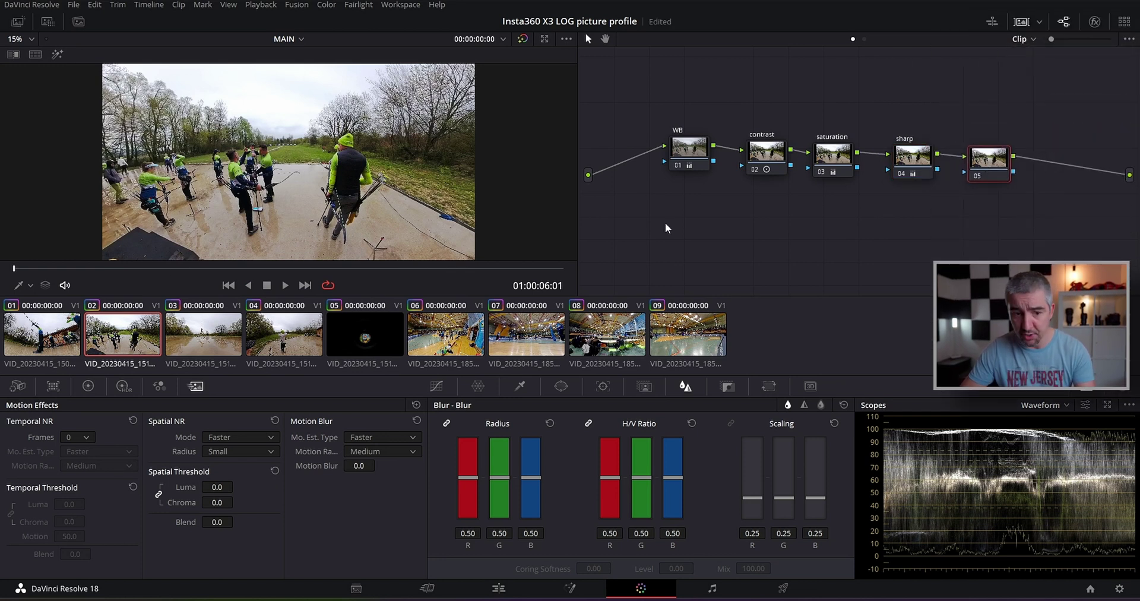
left_click(467, 331)
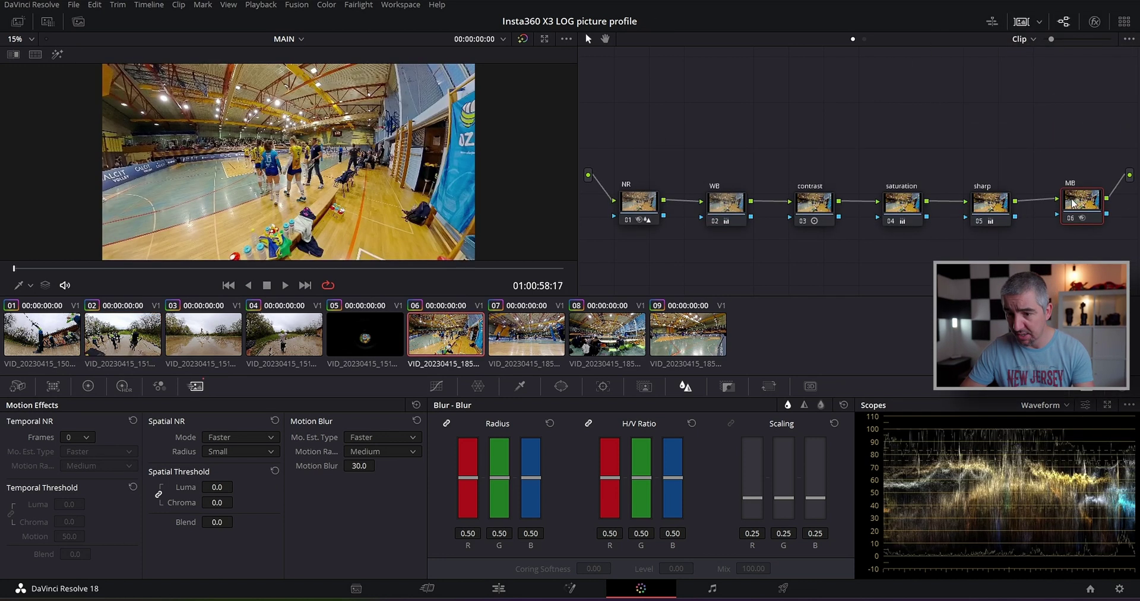